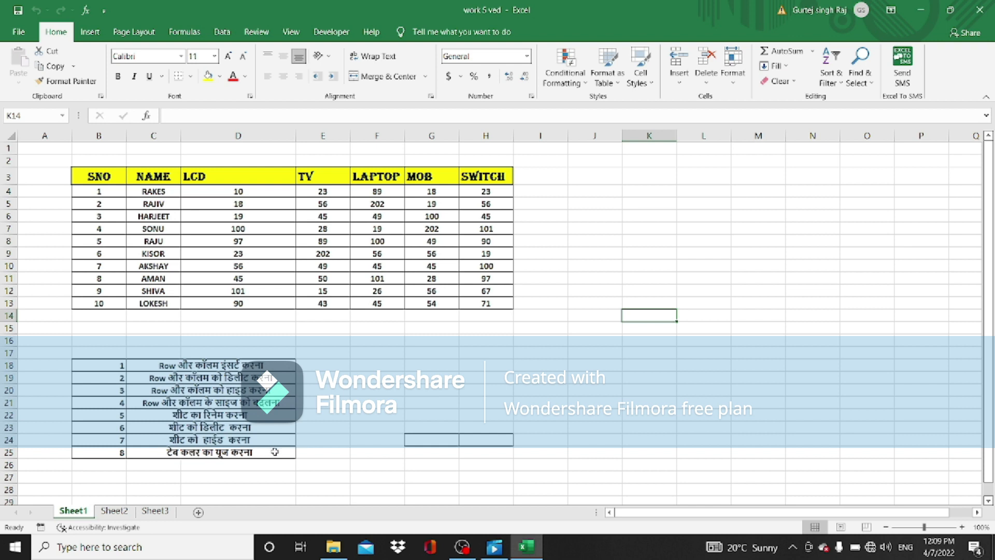
Step: Insert a blank sheet row above row 9 of the table and undo the insertion
{"action": "mouse_move", "coordinate": [477, 317]}
{"action": "left_click", "coordinate": [4, 254]}
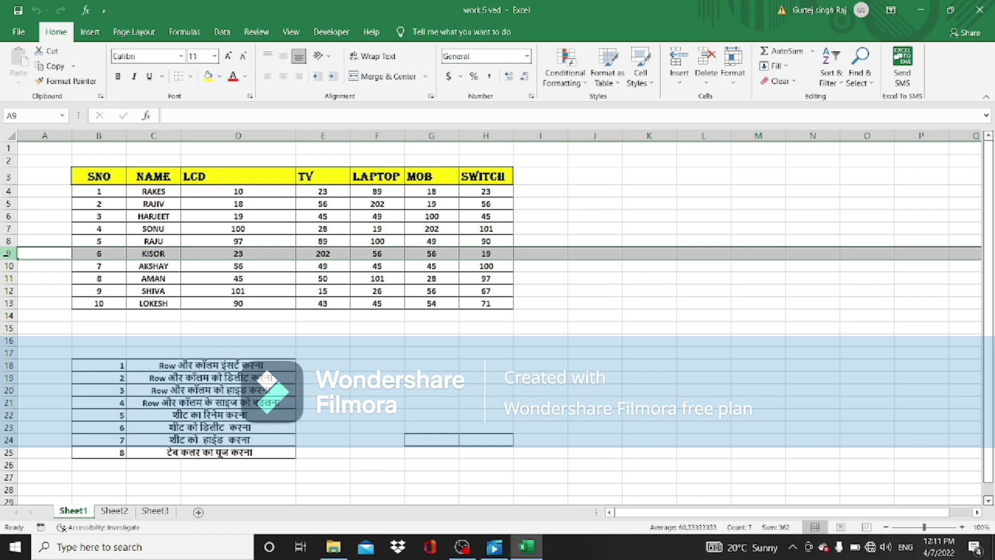
{"action": "left_click_drag", "start_coordinate": [6, 254], "coordinate": [95, 252]}
{"action": "left_click", "coordinate": [96, 252]}
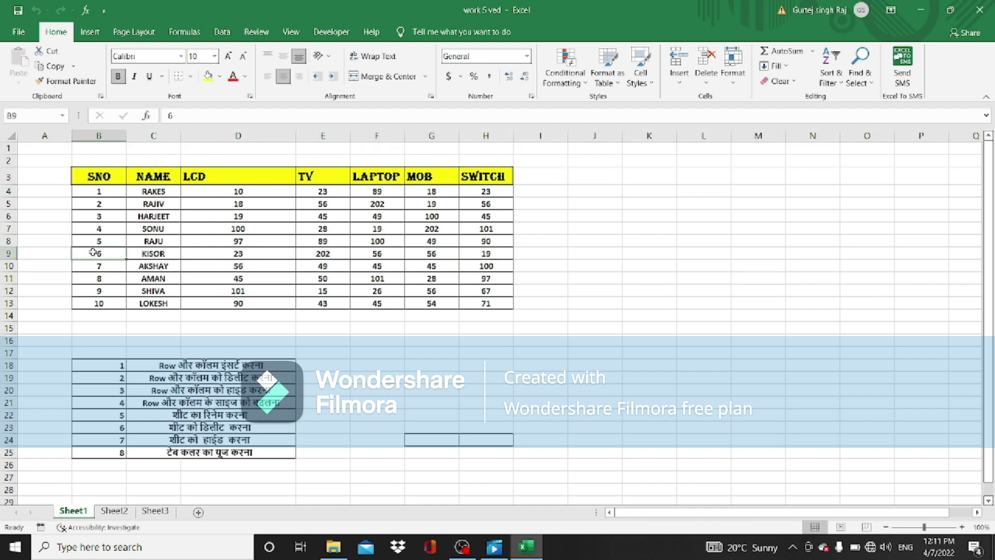
{"action": "left_click", "coordinate": [5, 253]}
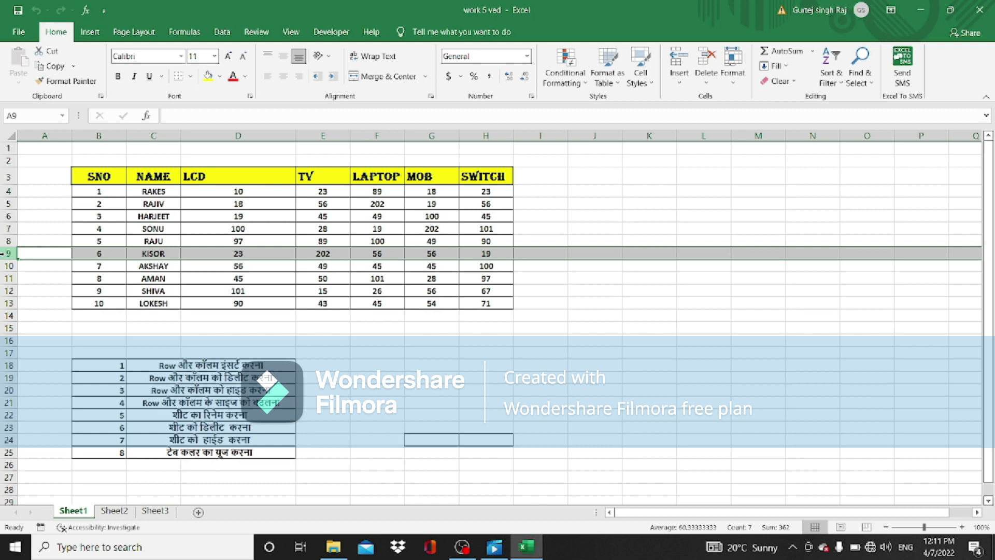
{"action": "right_click", "coordinate": [7, 254]}
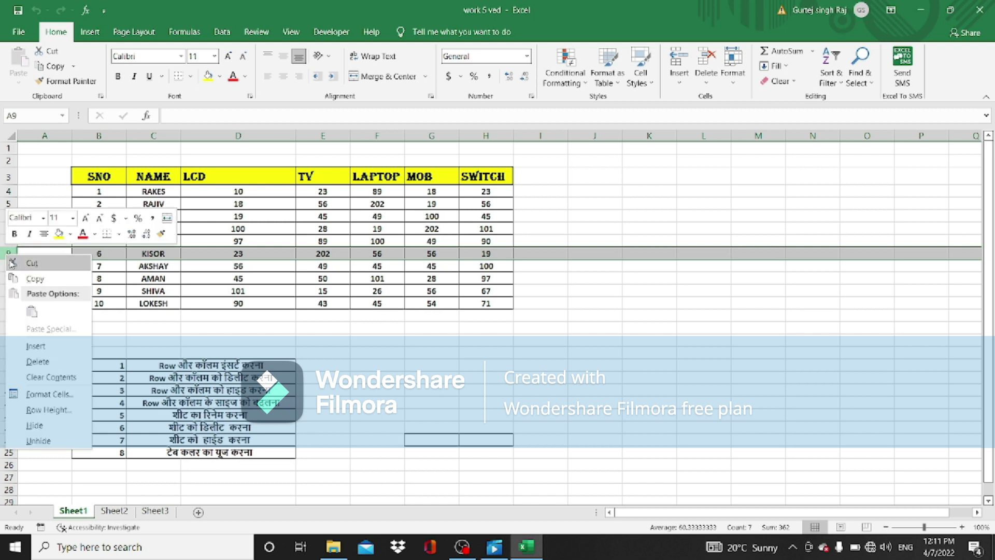
{"action": "left_click", "coordinate": [36, 346]}
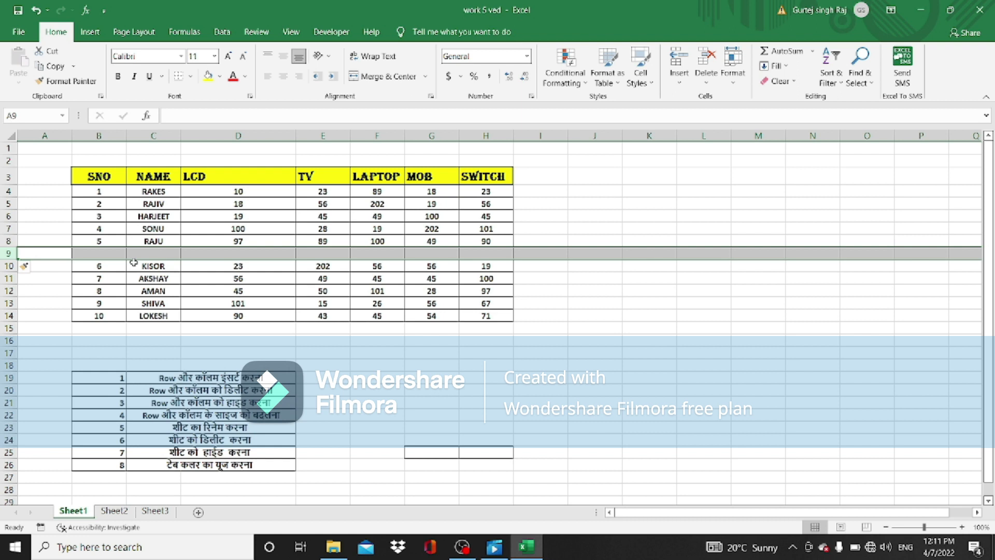
{"action": "key", "text": "ctrl+z"}
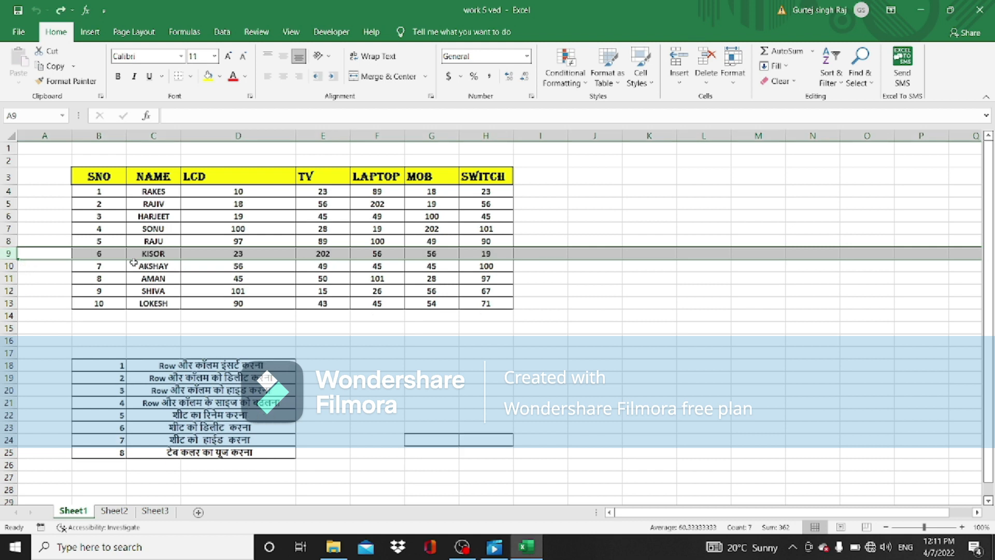
{"action": "left_click", "coordinate": [296, 337]}
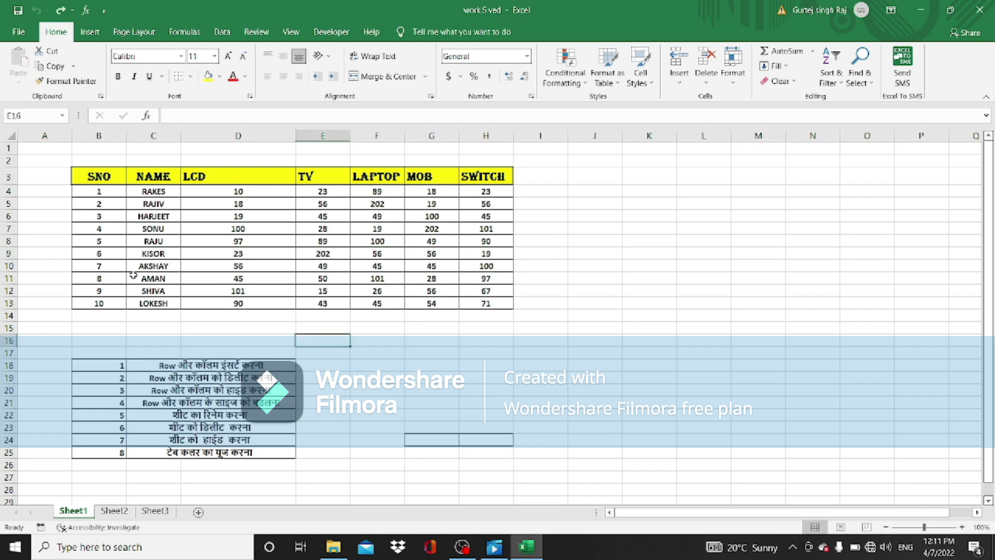
Step: Insert one blank sheet row above row 9, between records 5 and 6
{"action": "left_click", "coordinate": [7, 253]}
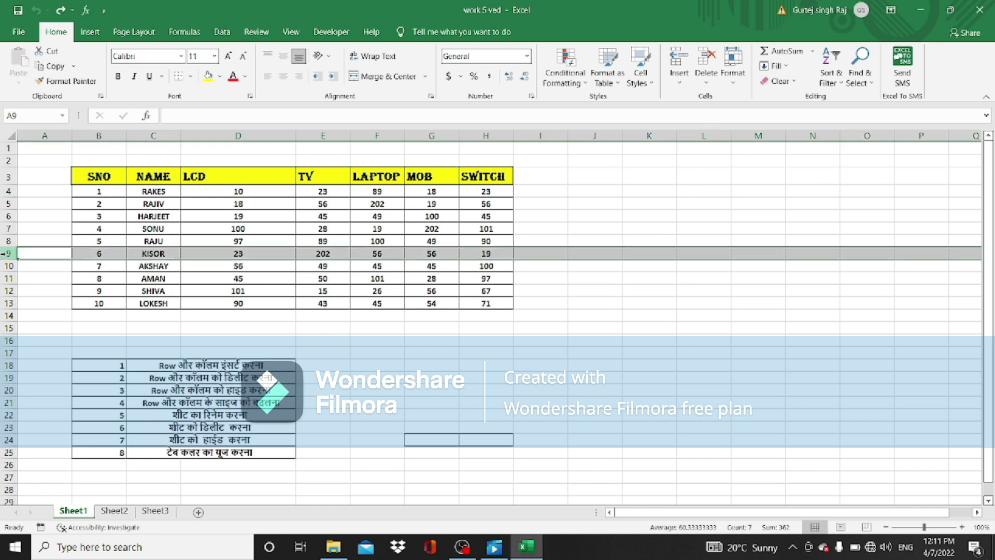
{"action": "left_click", "coordinate": [680, 81]}
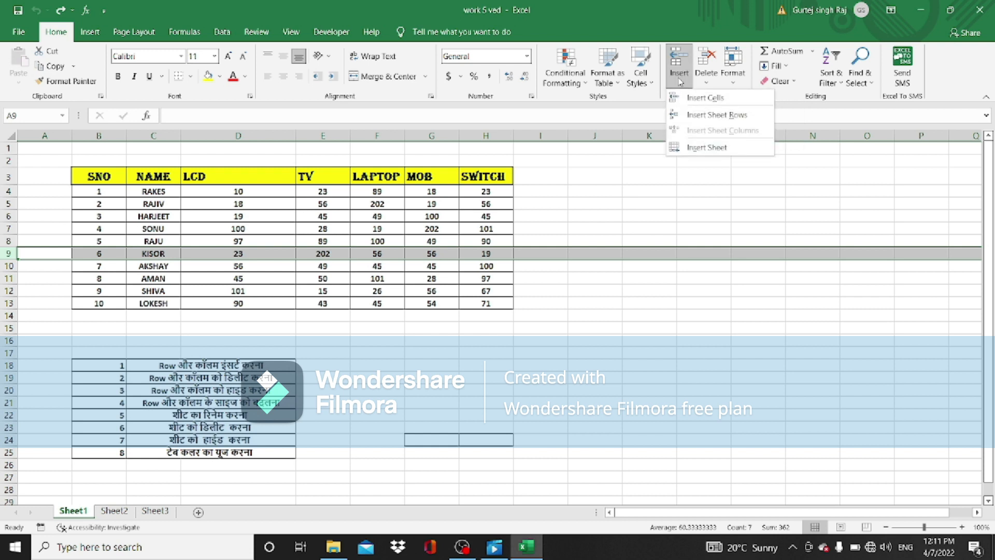
{"action": "left_click", "coordinate": [693, 115]}
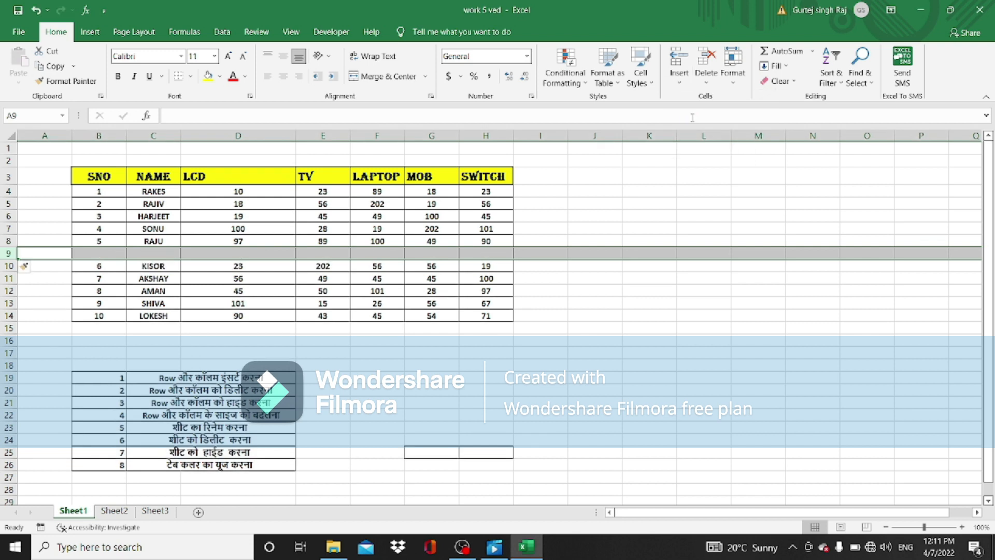
{"action": "left_click", "coordinate": [268, 270]}
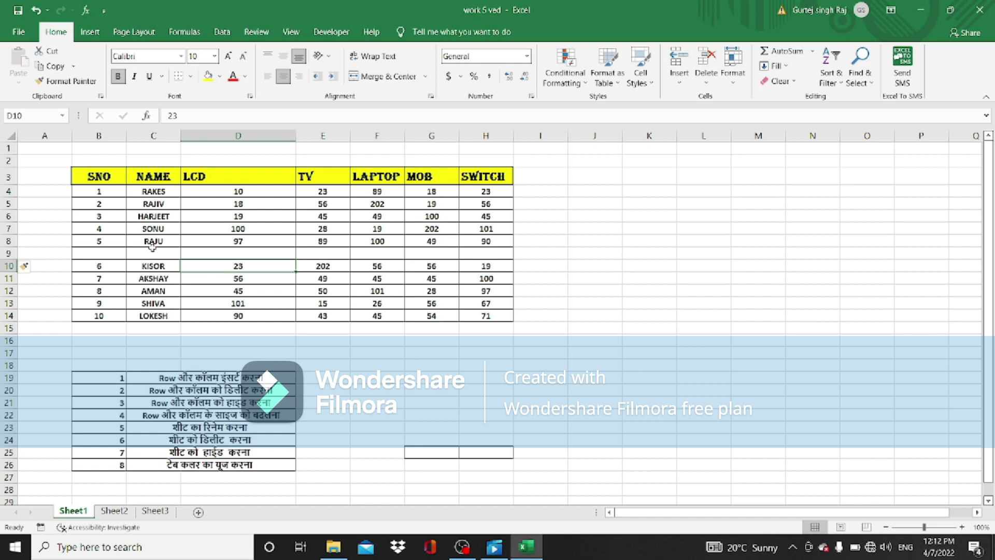
Step: Insert five blank rows above record 6 by using rows 10 to 14, and undo the insertion
{"action": "left_click", "coordinate": [9, 266]}
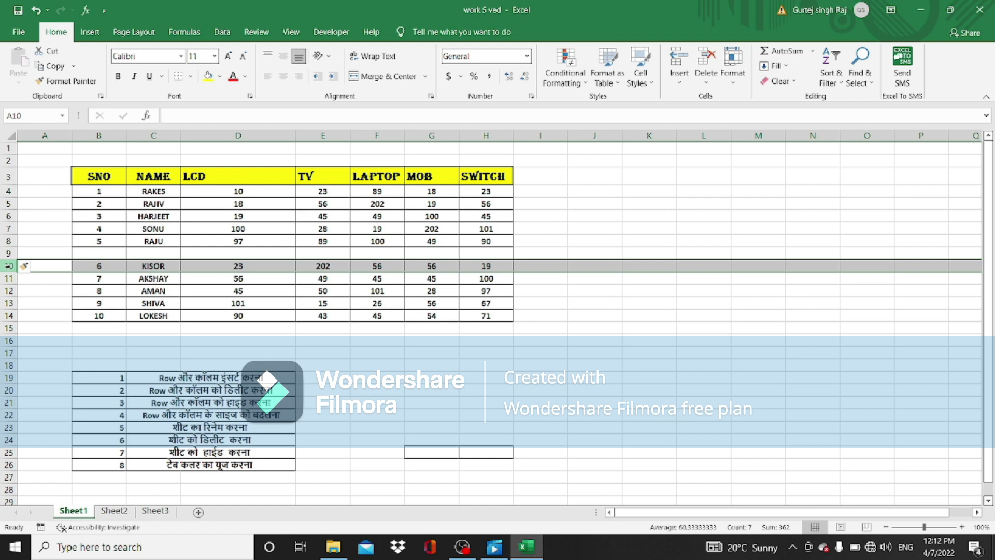
{"action": "left_click_drag", "start_coordinate": [9, 266], "coordinate": [14, 316]}
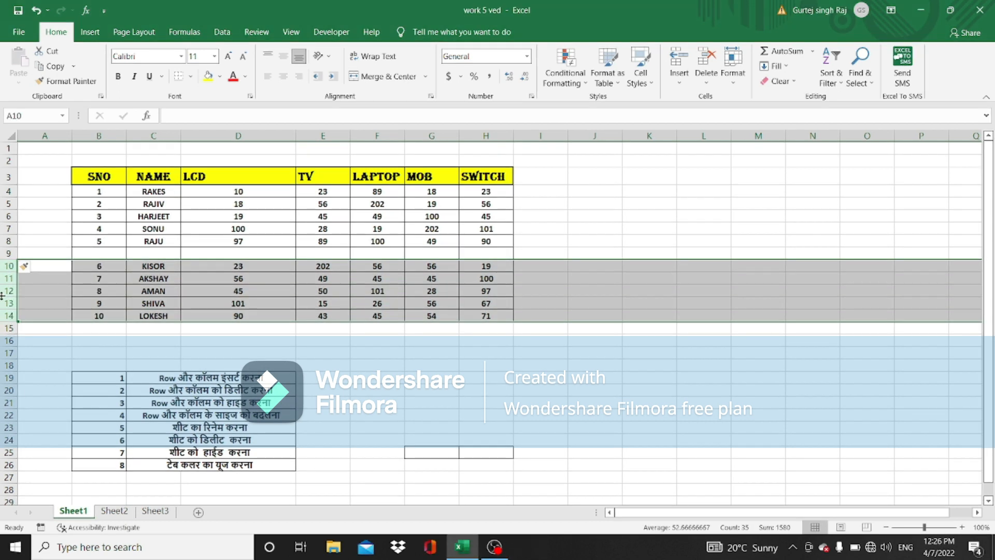
{"action": "right_click", "coordinate": [5, 291]}
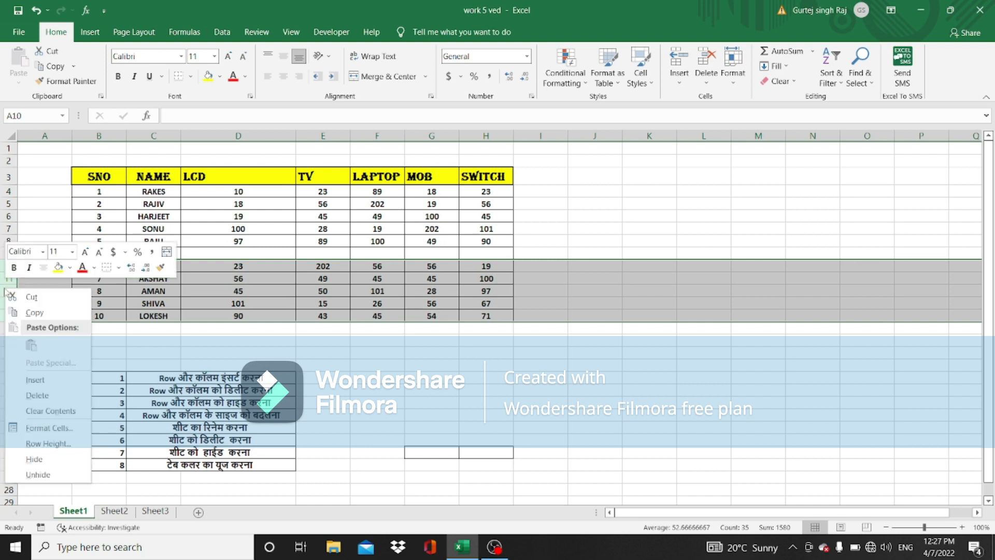
{"action": "left_click", "coordinate": [35, 380]}
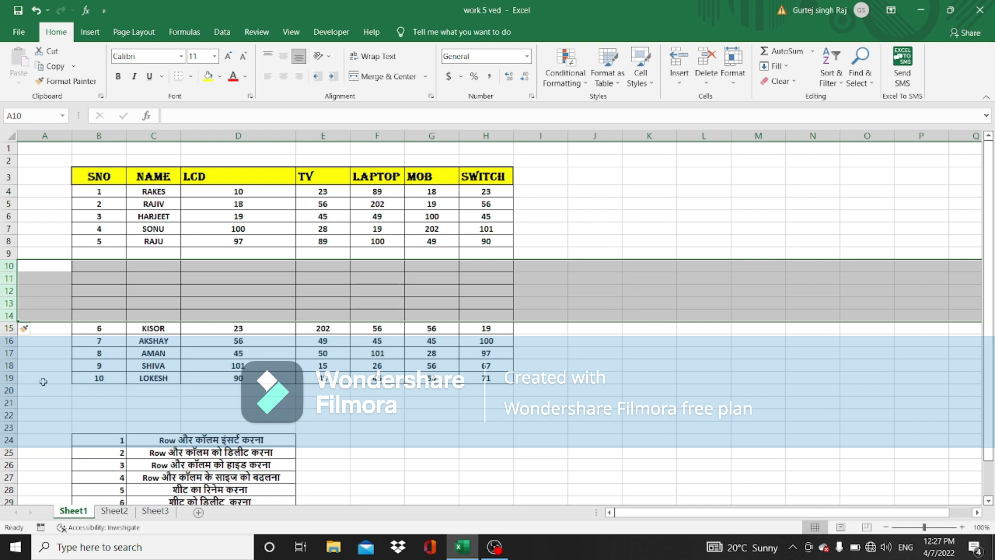
{"action": "key", "text": "ctrl+z"}
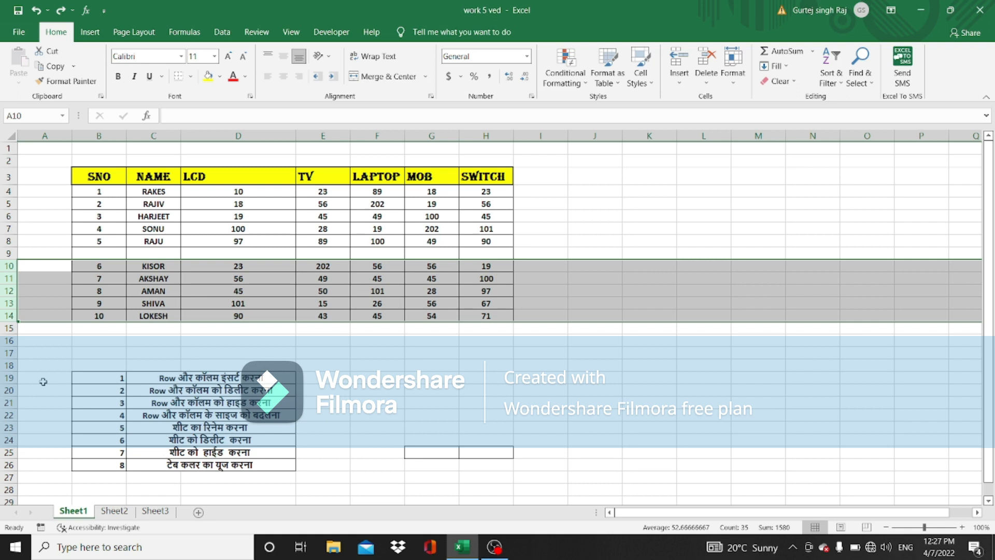
Step: Insert one blank column between the LCD and TV columns
{"action": "left_click", "coordinate": [324, 134]}
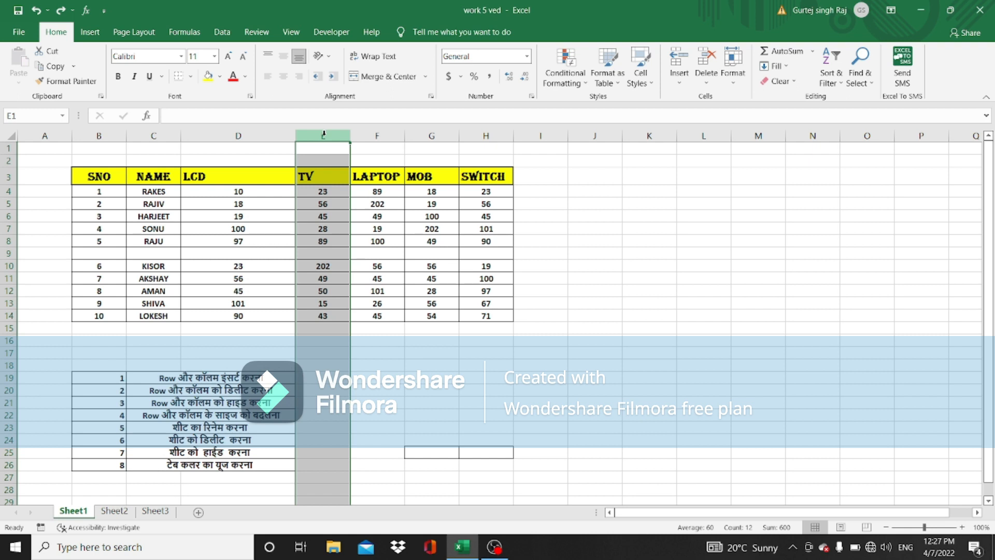
{"action": "right_click", "coordinate": [324, 133]}
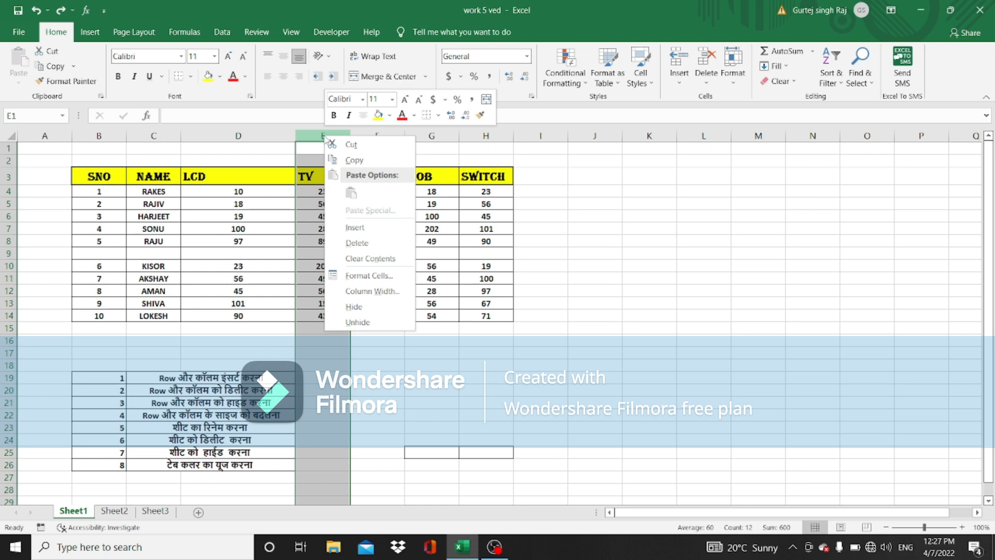
{"action": "left_click", "coordinate": [348, 231]}
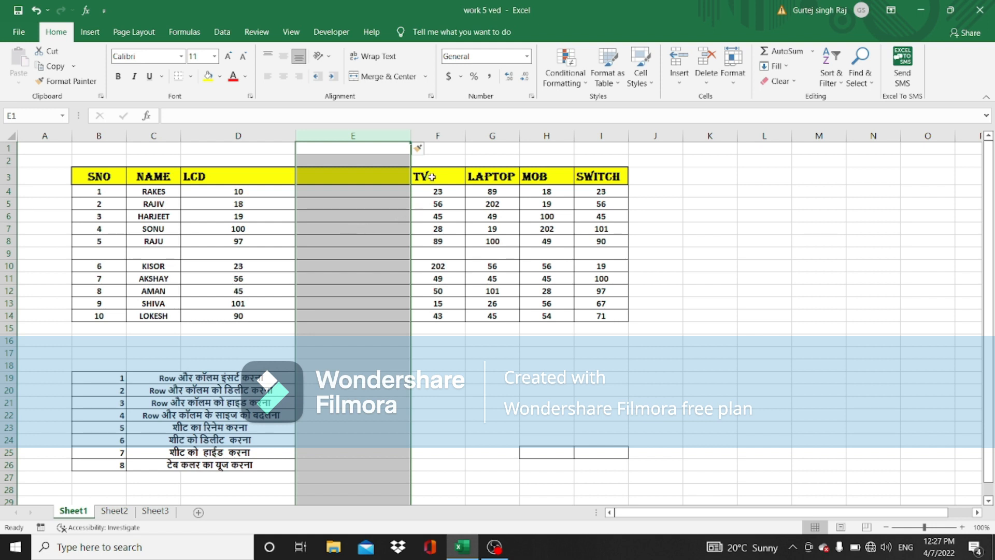
Step: Insert five blank columns before the TV column by using columns F to J, and undo the insertion
{"action": "left_click", "coordinate": [437, 136]}
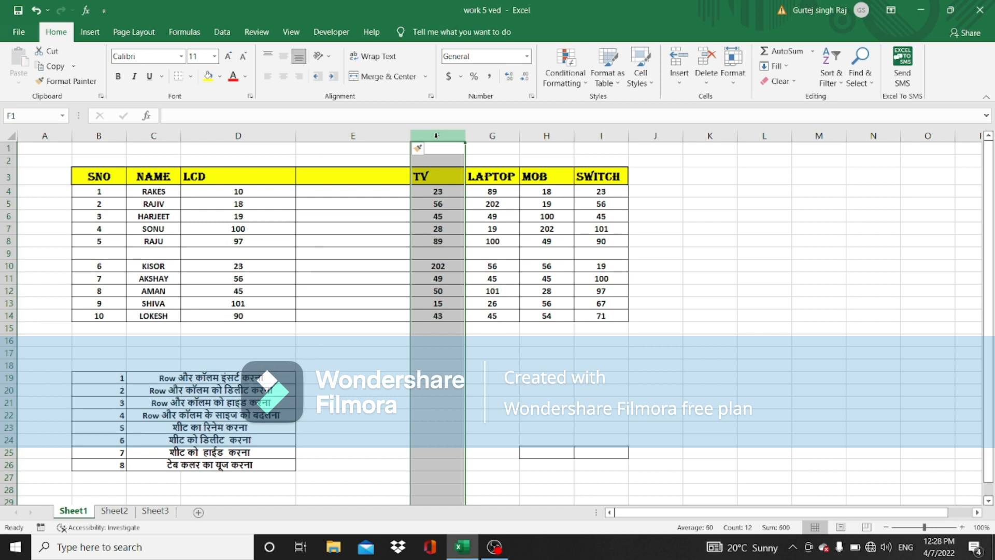
{"action": "left_click_drag", "start_coordinate": [455, 134], "coordinate": [654, 138]}
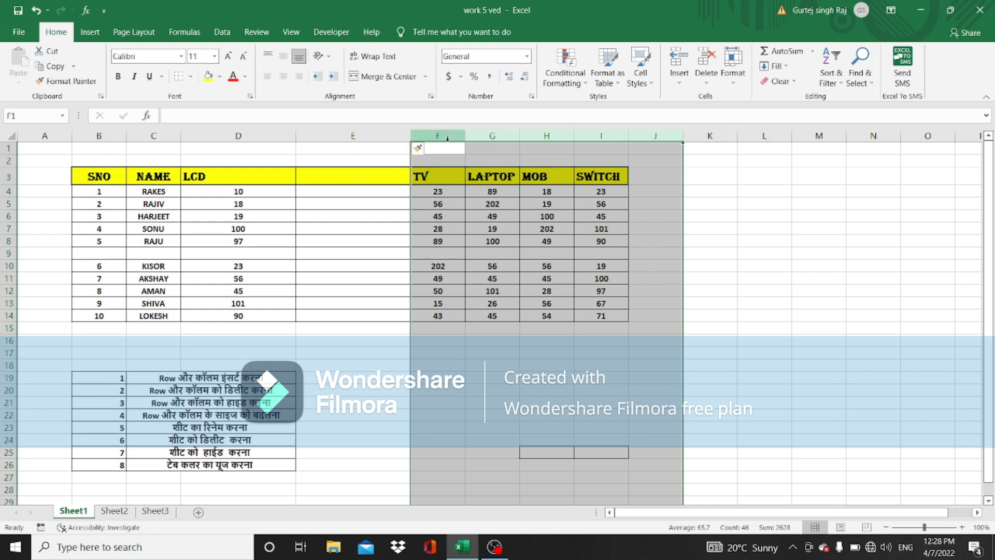
{"action": "right_click", "coordinate": [447, 136]}
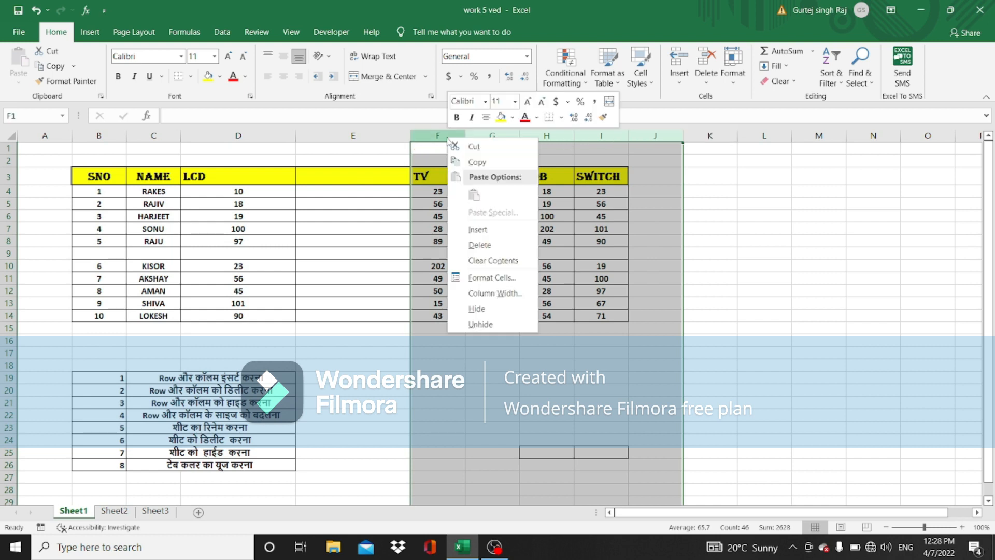
{"action": "left_click", "coordinate": [503, 231]}
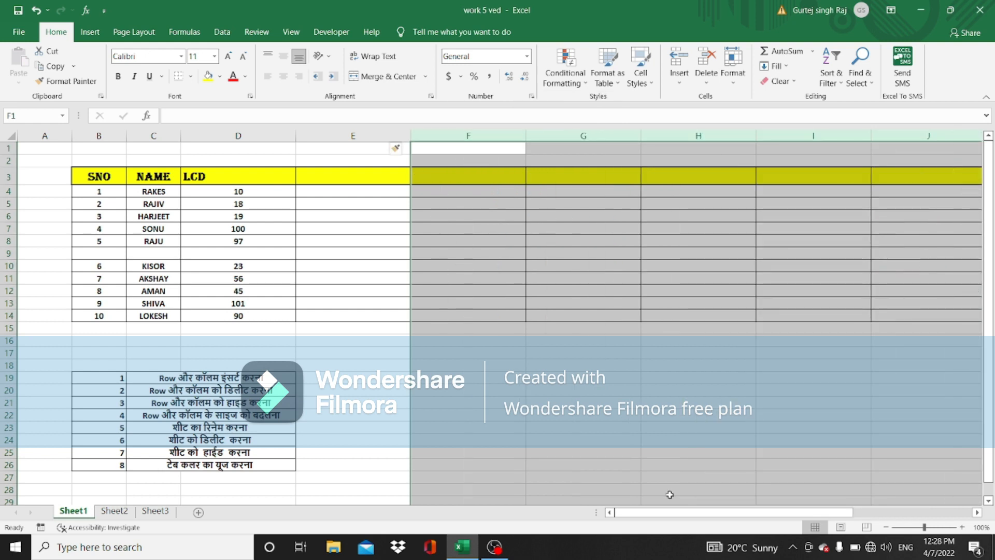
{"action": "left_click_drag", "start_coordinate": [640, 515], "coordinate": [700, 516]}
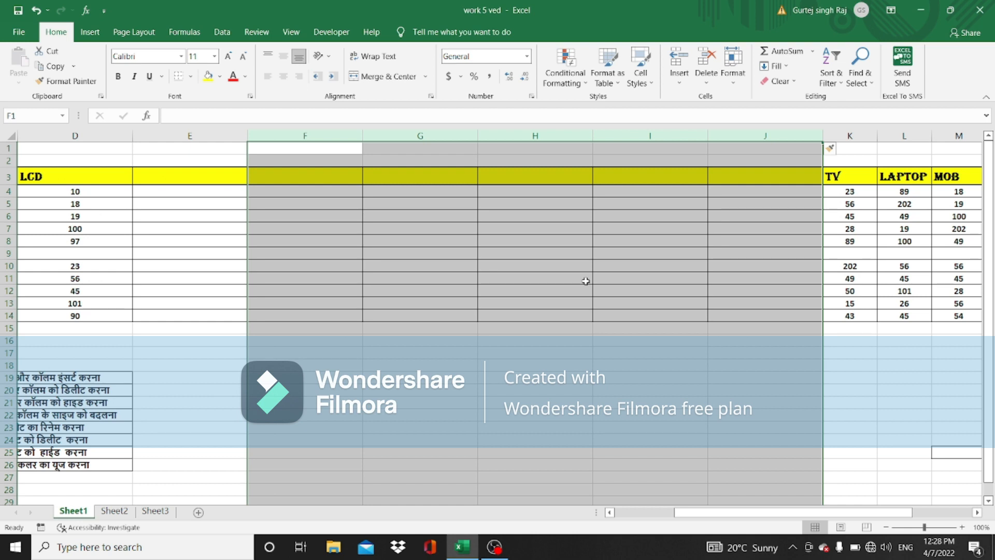
{"action": "key", "text": "ctrl+z"}
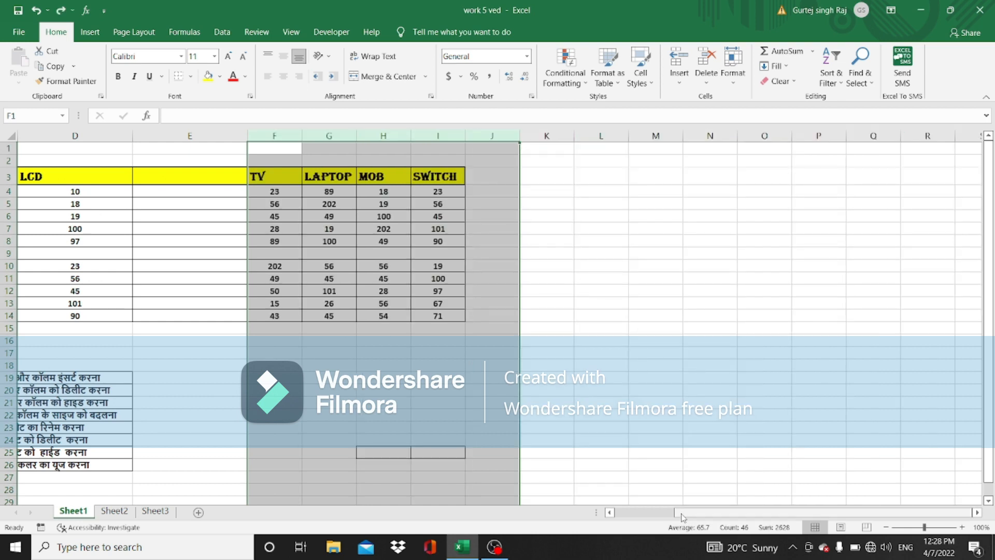
Step: Restore the five blank columns before the TV column and delete blank columns E to I
{"action": "key", "text": "ctrl+y"}
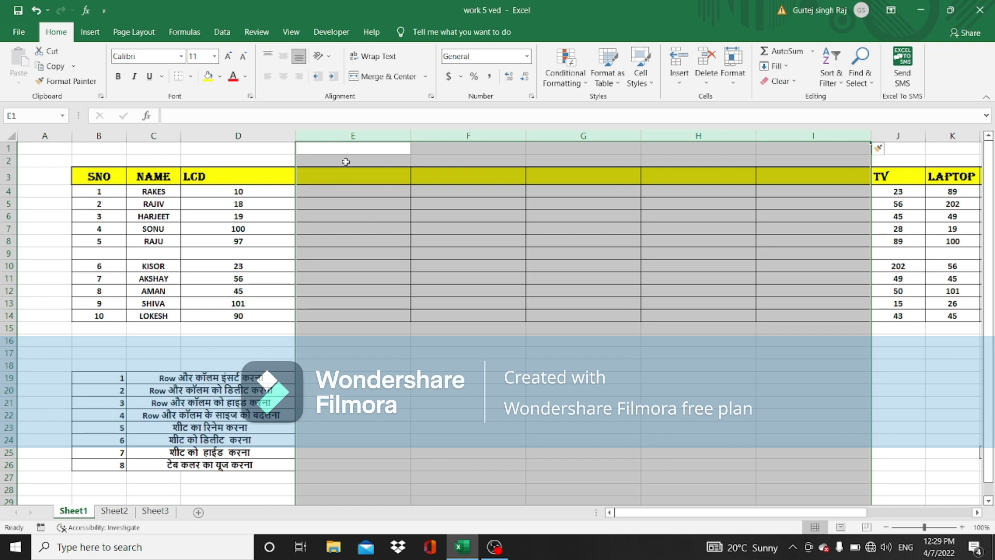
{"action": "left_click", "coordinate": [343, 135]}
{"action": "left_click_drag", "start_coordinate": [343, 136], "coordinate": [766, 120]}
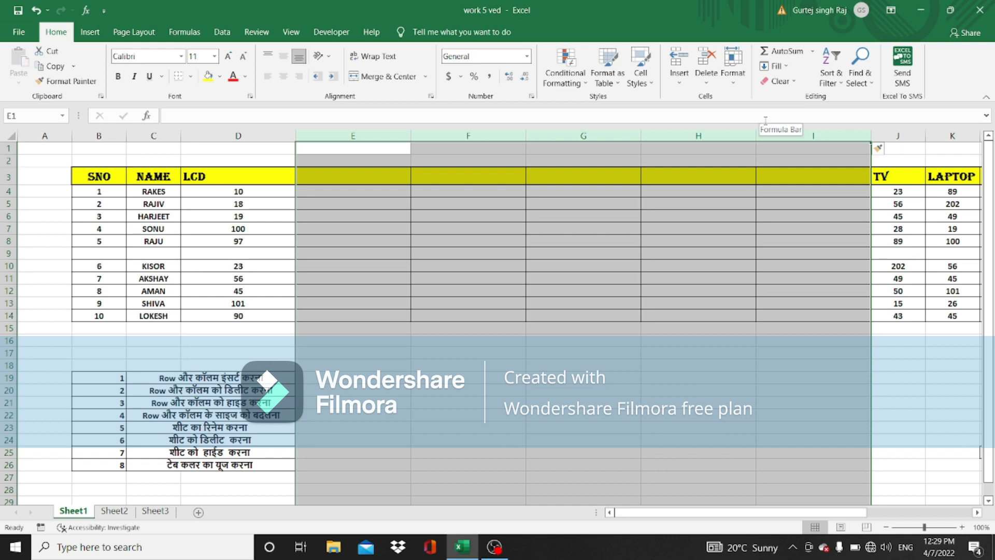
{"action": "right_click", "coordinate": [840, 136]}
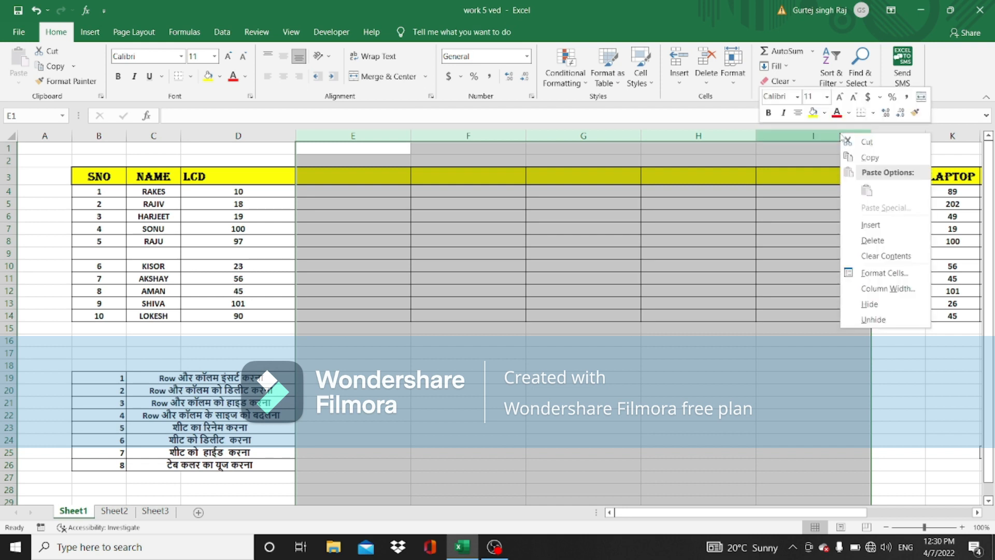
{"action": "left_click", "coordinate": [878, 242]}
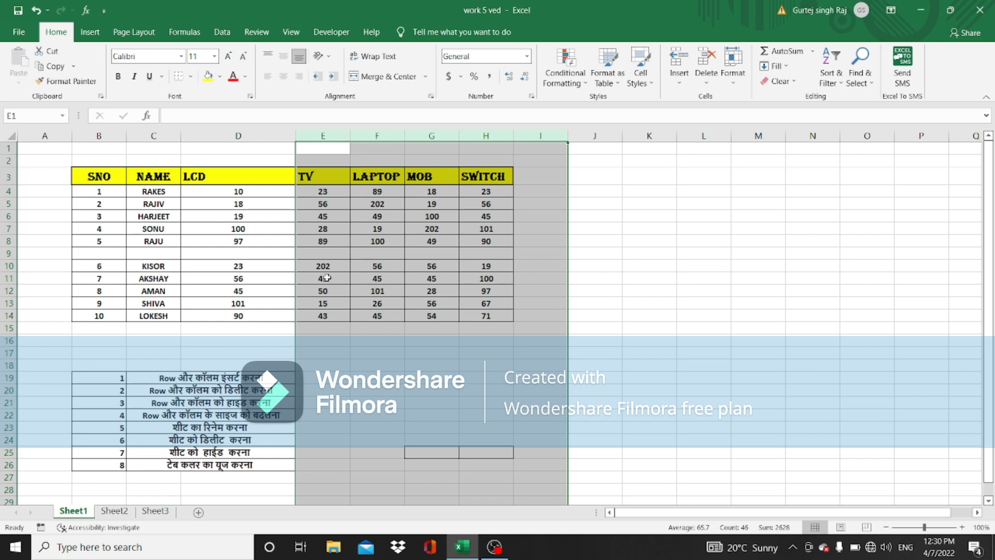
Step: Delete the blank row 9 between records 5 and 6
{"action": "left_click", "coordinate": [9, 253]}
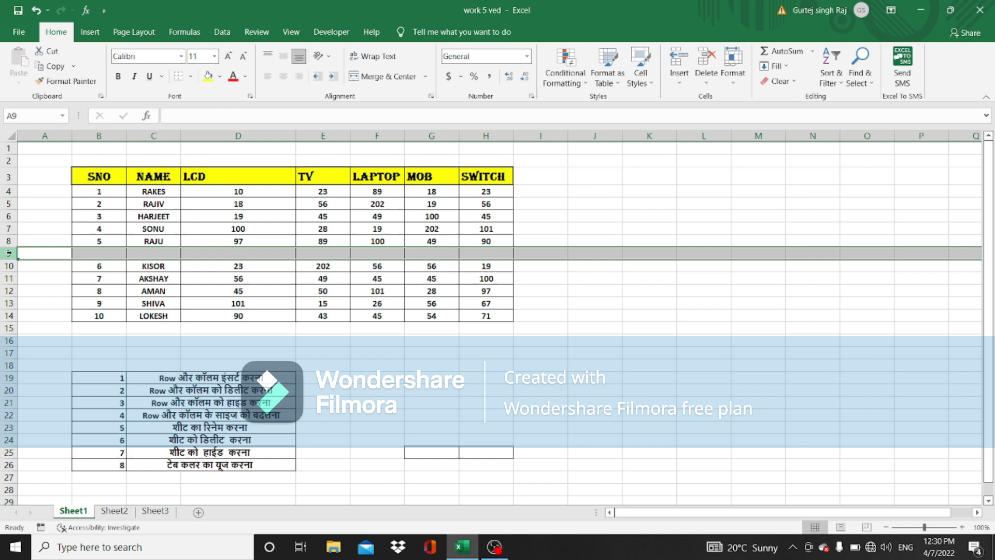
{"action": "right_click", "coordinate": [9, 253]}
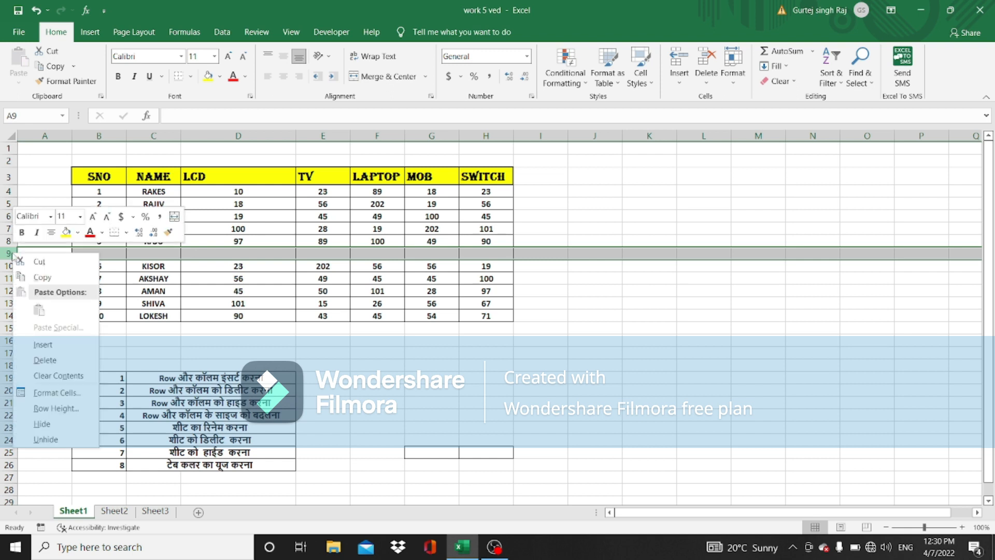
{"action": "left_click", "coordinate": [56, 361]}
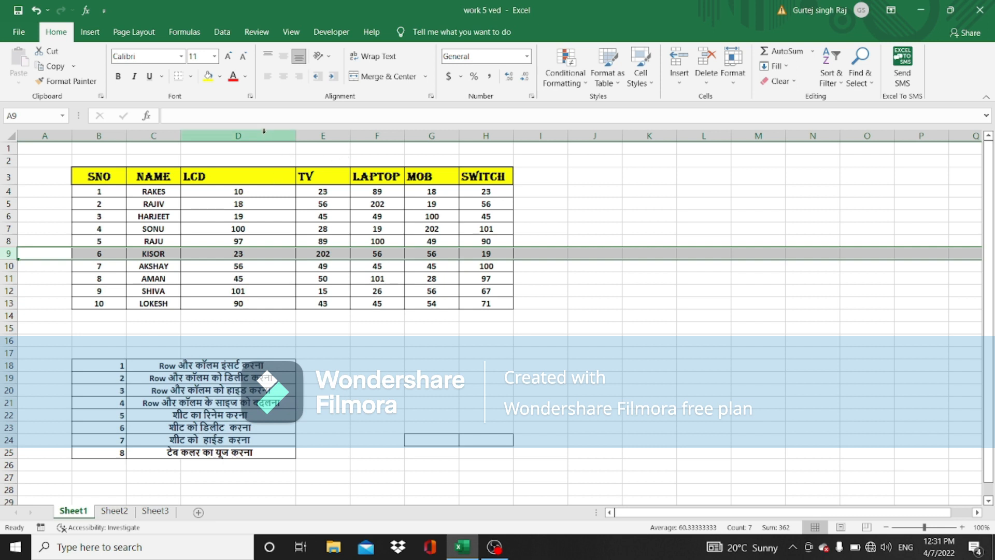
Step: Hide the TV column (column E) of the table
{"action": "left_click", "coordinate": [326, 133]}
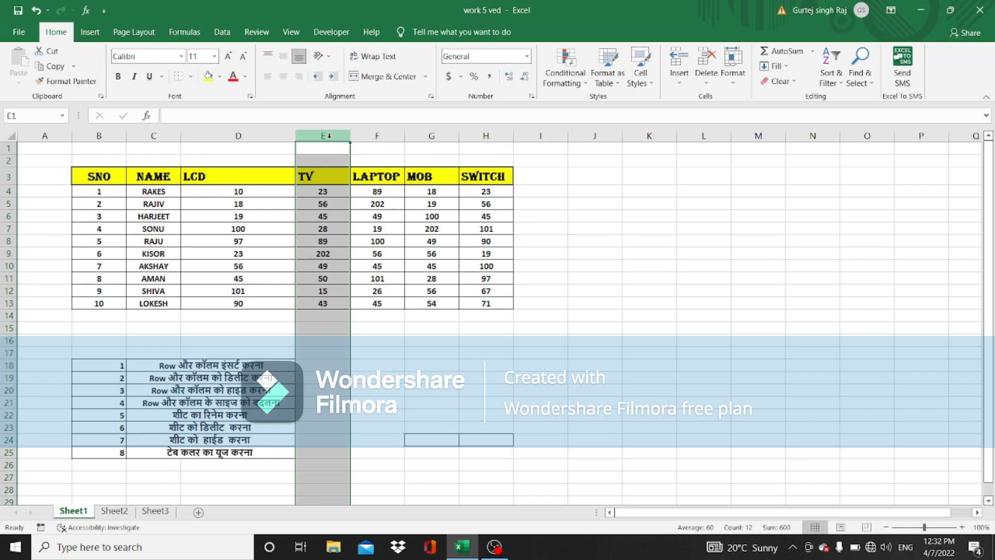
{"action": "right_click", "coordinate": [330, 137]}
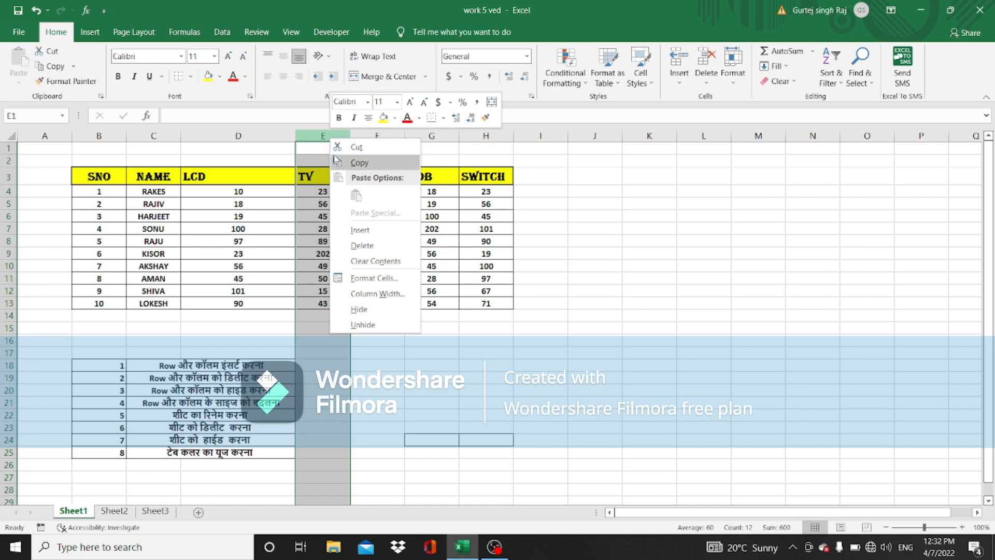
{"action": "left_click", "coordinate": [364, 310]}
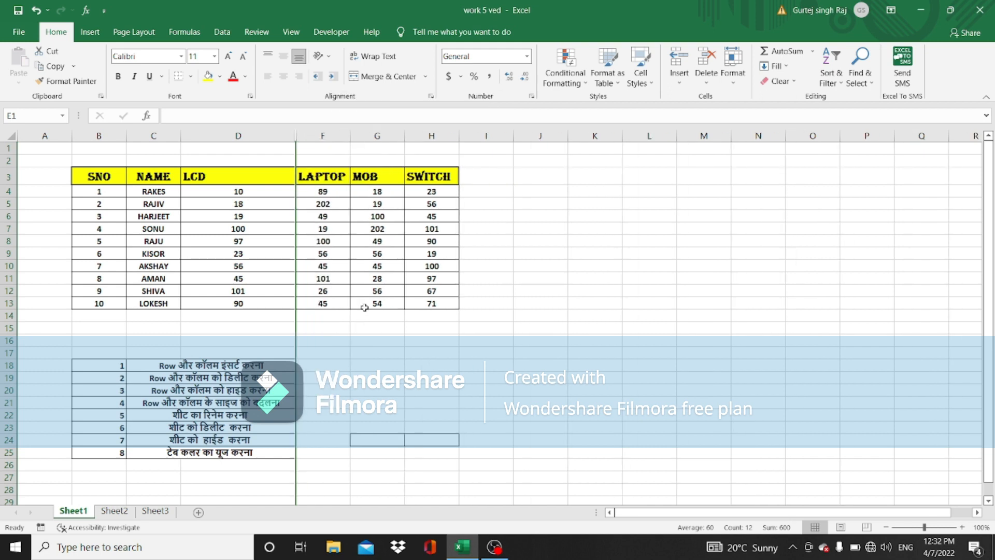
Step: Hide row 8, which holds record 5 of the table
{"action": "left_click", "coordinate": [503, 341]}
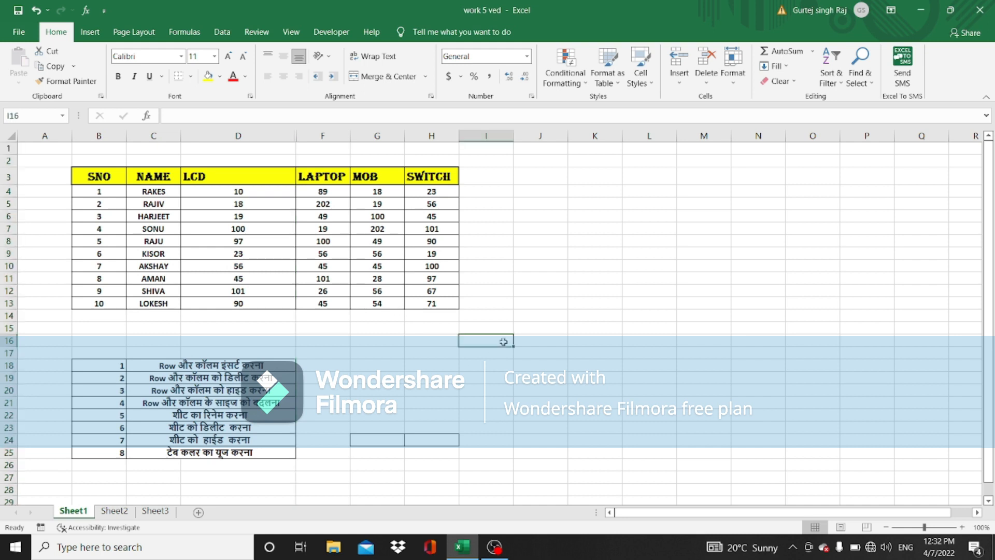
{"action": "left_click", "coordinate": [104, 174]}
{"action": "left_click_drag", "start_coordinate": [104, 175], "coordinate": [438, 305]}
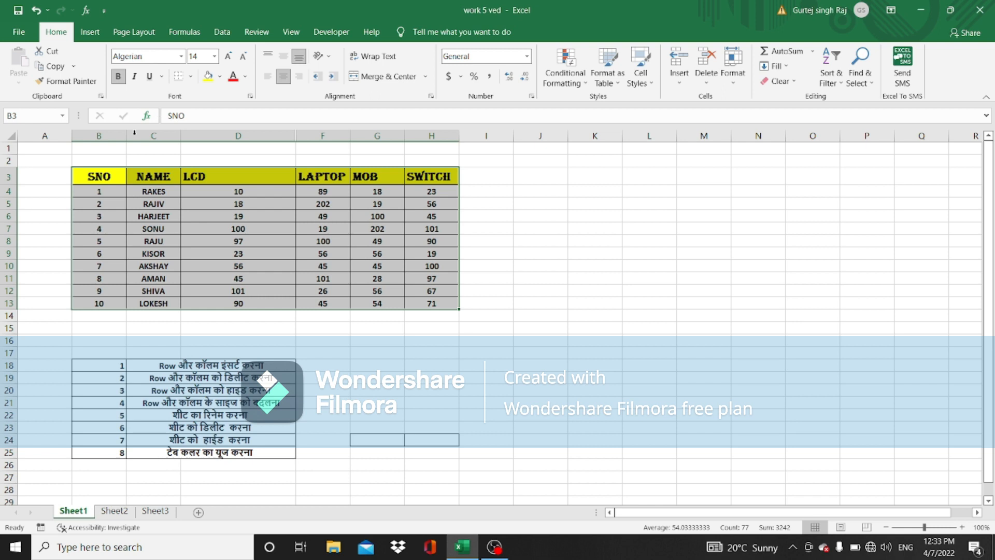
{"action": "left_click", "coordinate": [25, 243]}
{"action": "key", "text": "shift+space"}
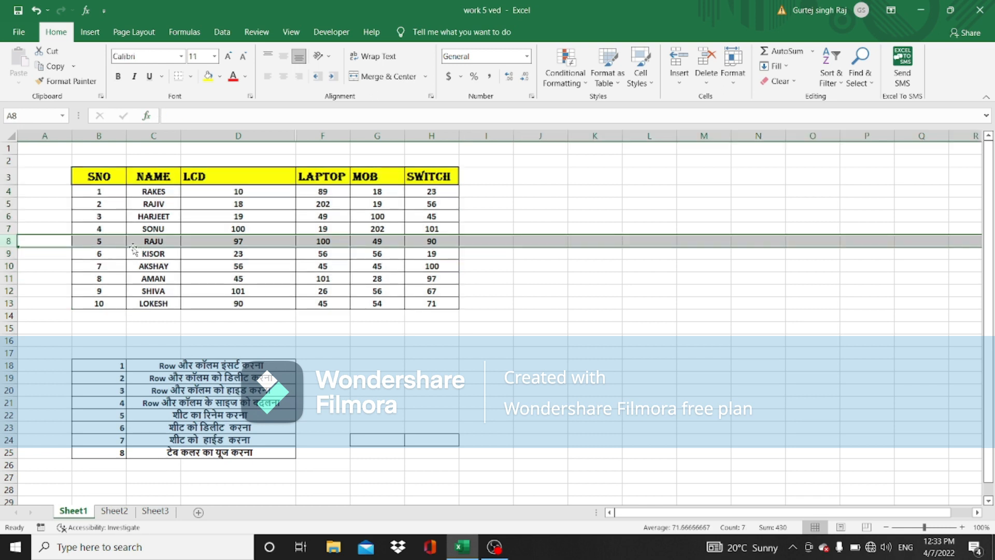
{"action": "right_click", "coordinate": [7, 241]}
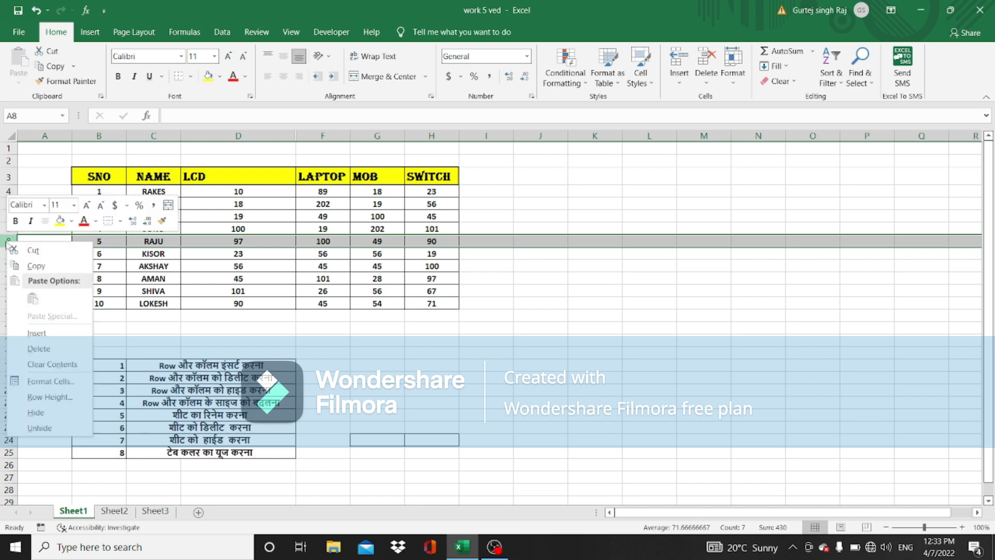
{"action": "left_click", "coordinate": [57, 413]}
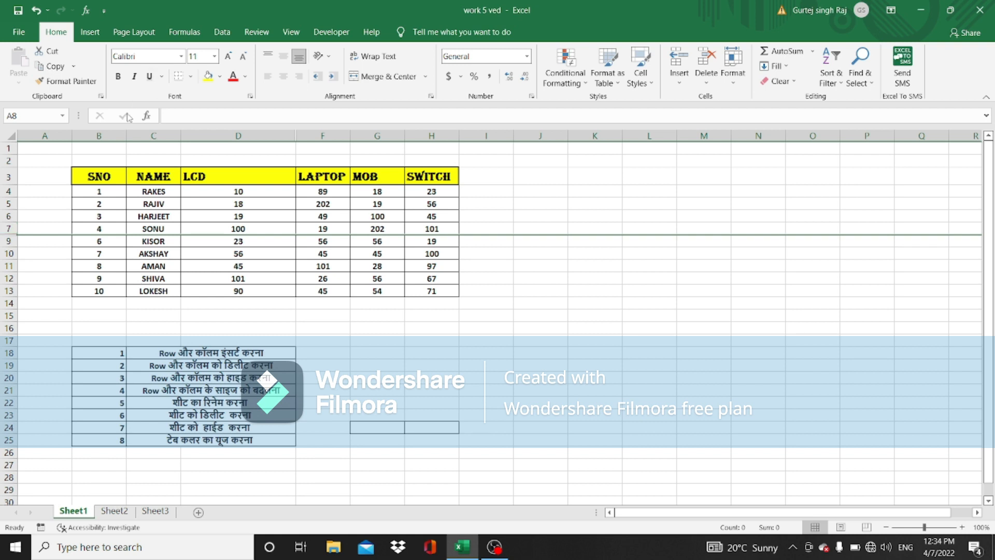
Step: Unhide the TV column between the LCD and LAPTOP columns (D and F)
{"action": "left_click_drag", "start_coordinate": [282, 136], "coordinate": [316, 136]}
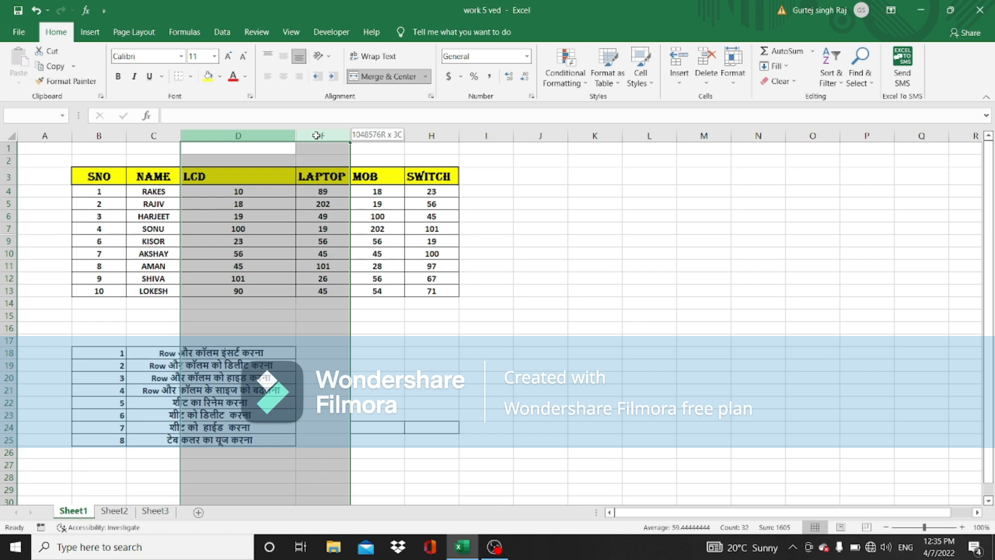
{"action": "left_click_drag", "start_coordinate": [316, 136], "coordinate": [317, 133]}
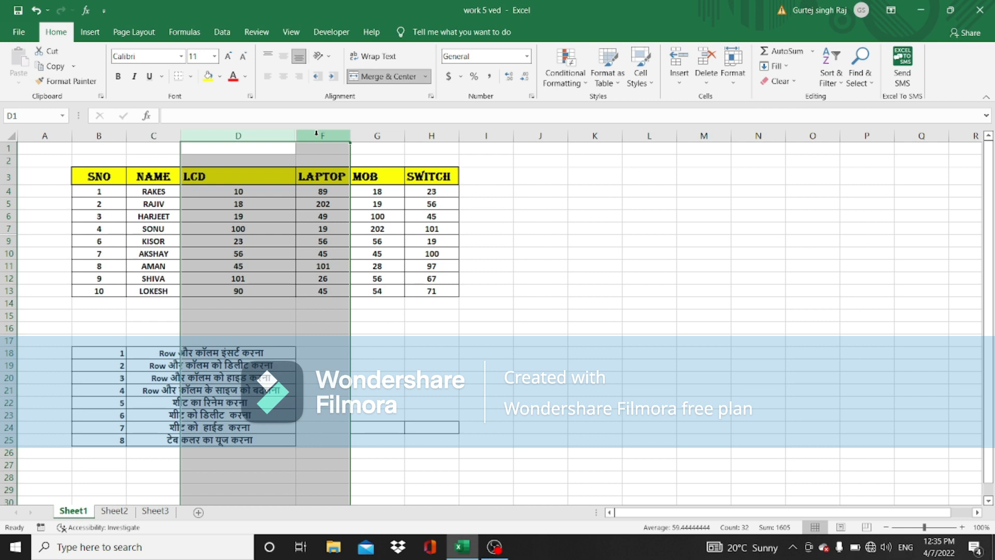
{"action": "right_click", "coordinate": [325, 135]}
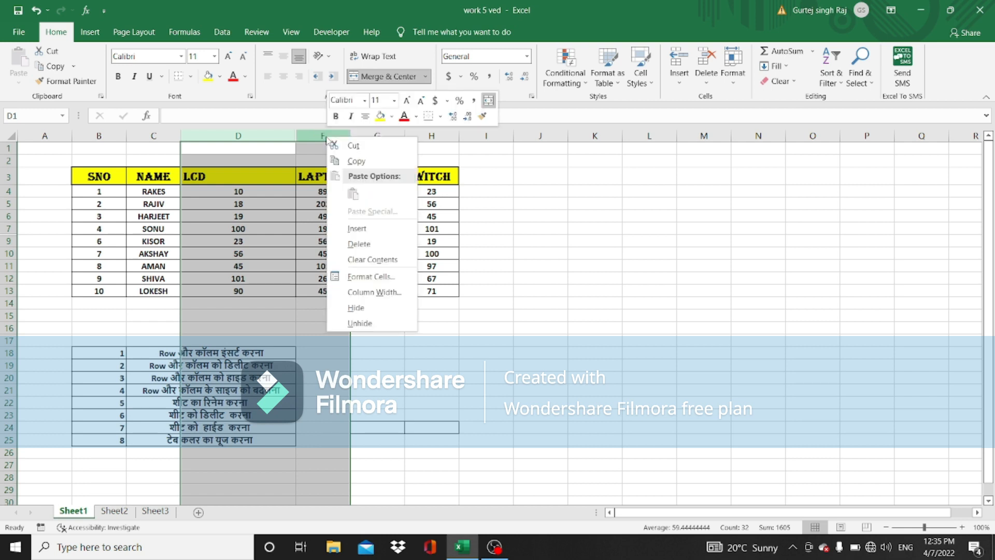
{"action": "left_click", "coordinate": [386, 322]}
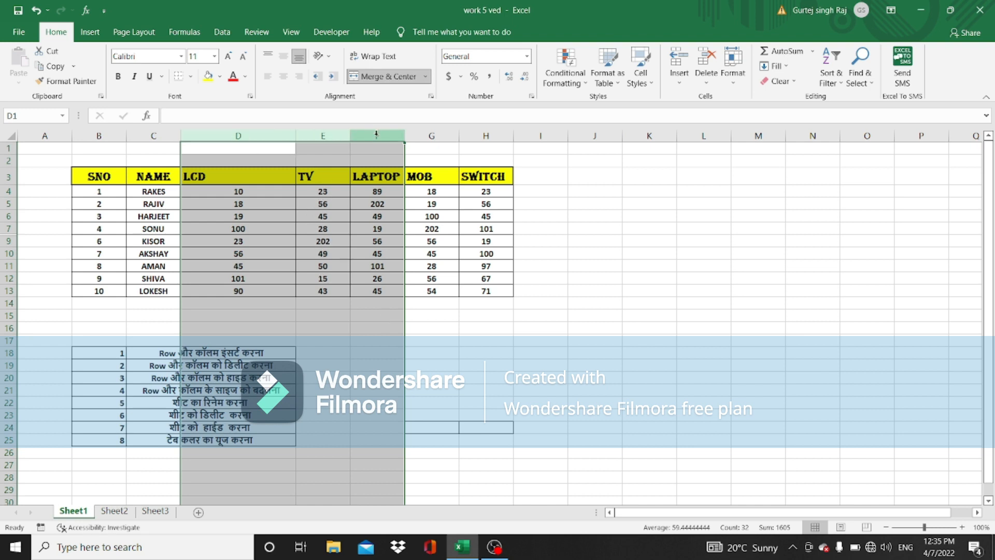
{"action": "left_click", "coordinate": [570, 318]}
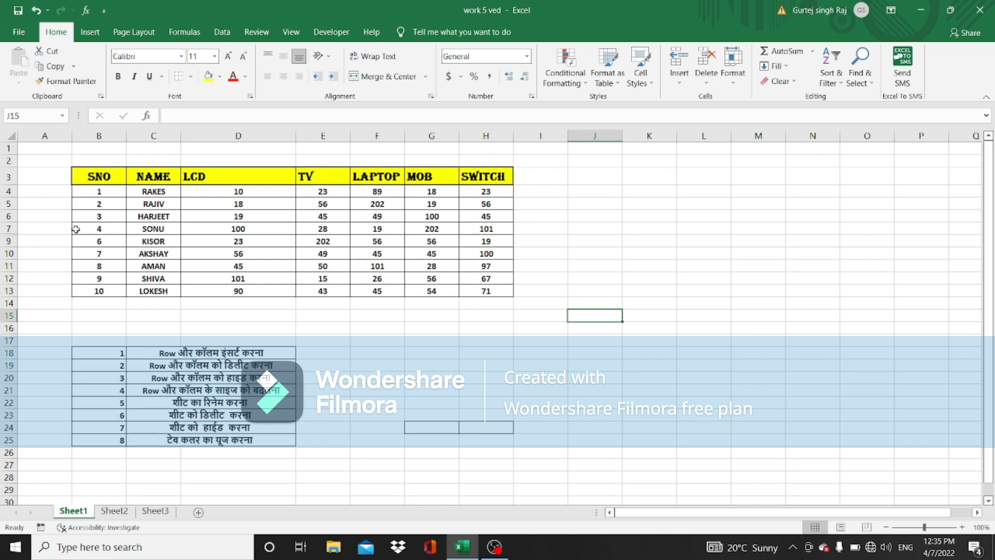
Step: Unhide row 8 between rows 7 and 9 of the table
{"action": "left_click", "coordinate": [7, 229]}
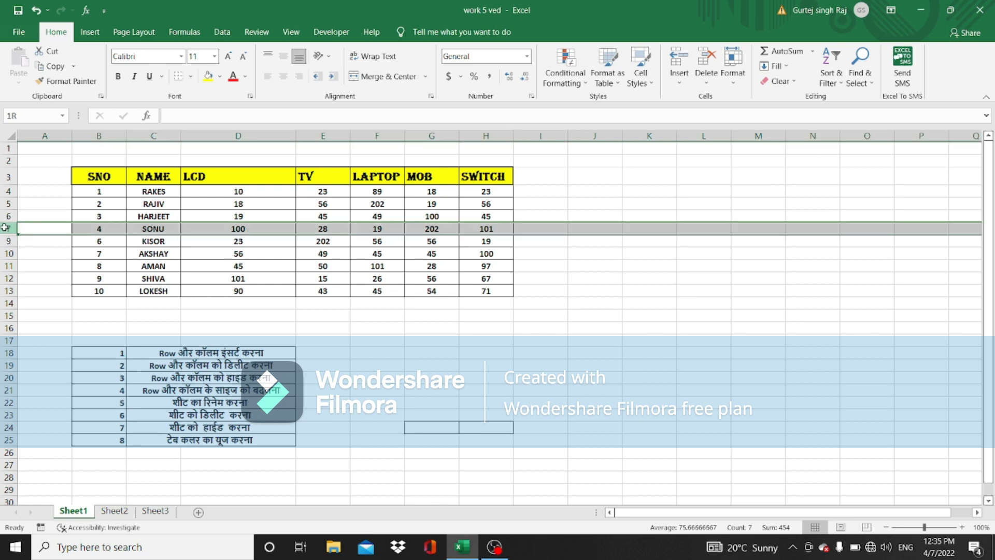
{"action": "left_click_drag", "start_coordinate": [6, 231], "coordinate": [6, 238]}
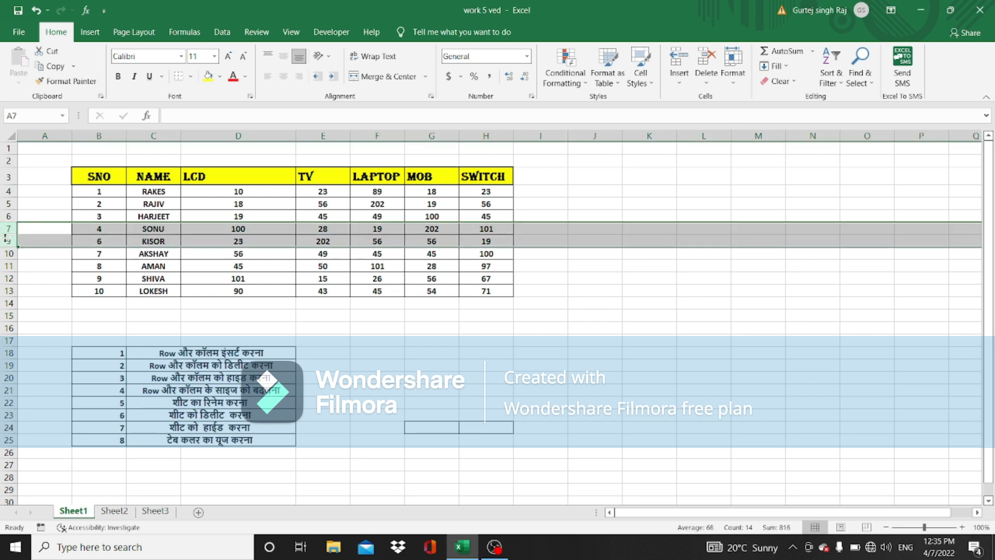
{"action": "right_click", "coordinate": [6, 232]}
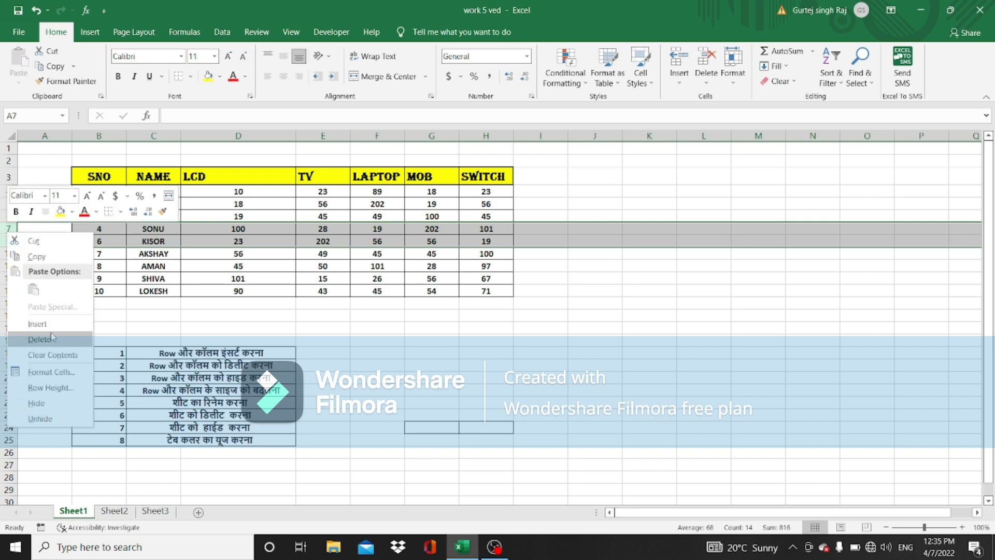
{"action": "left_click", "coordinate": [60, 419]}
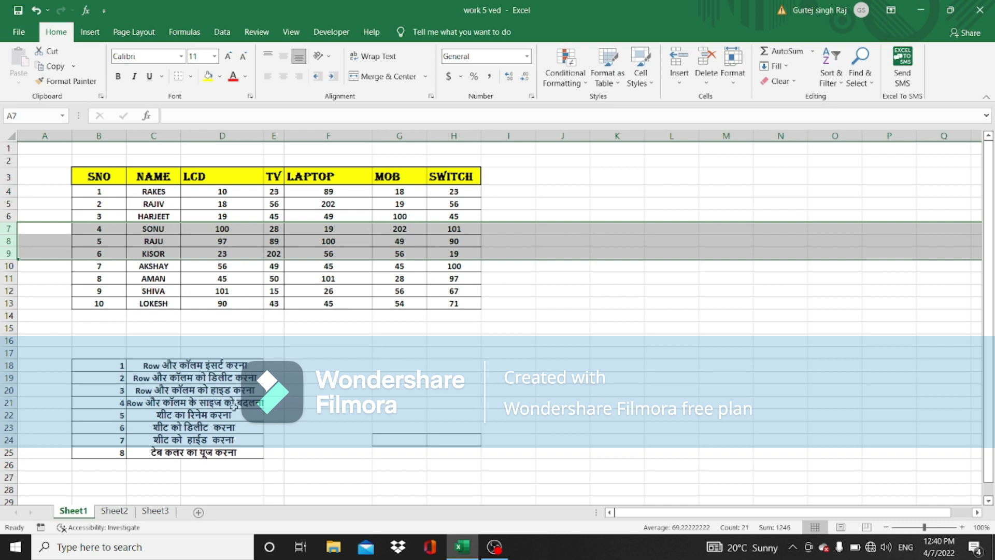
Step: Widen the TV and MOB columns individually and increase the height of row 6
{"action": "left_click", "coordinate": [405, 327]}
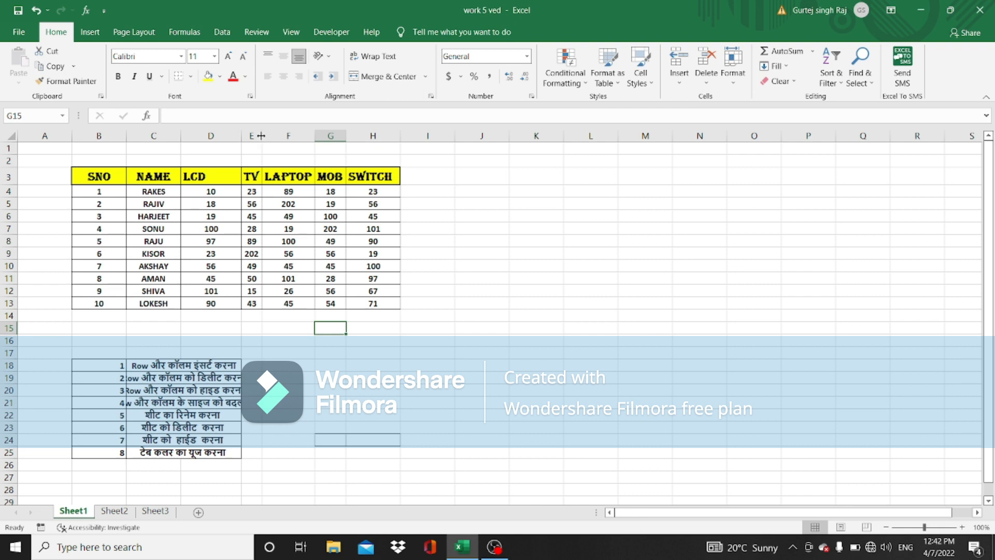
{"action": "left_click_drag", "start_coordinate": [261, 136], "coordinate": [301, 134]}
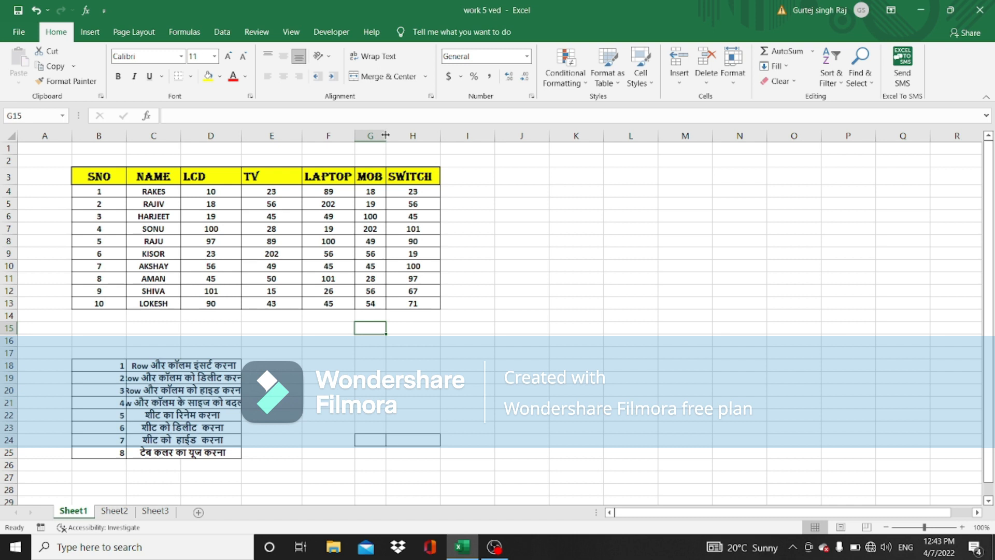
{"action": "left_click_drag", "start_coordinate": [385, 135], "coordinate": [432, 131]}
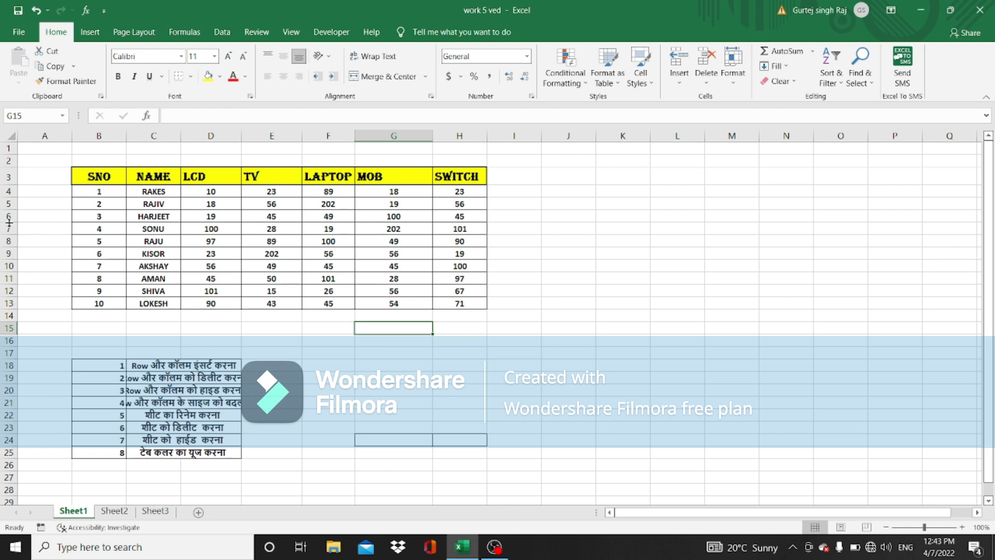
{"action": "left_click_drag", "start_coordinate": [8, 223], "coordinate": [9, 223]}
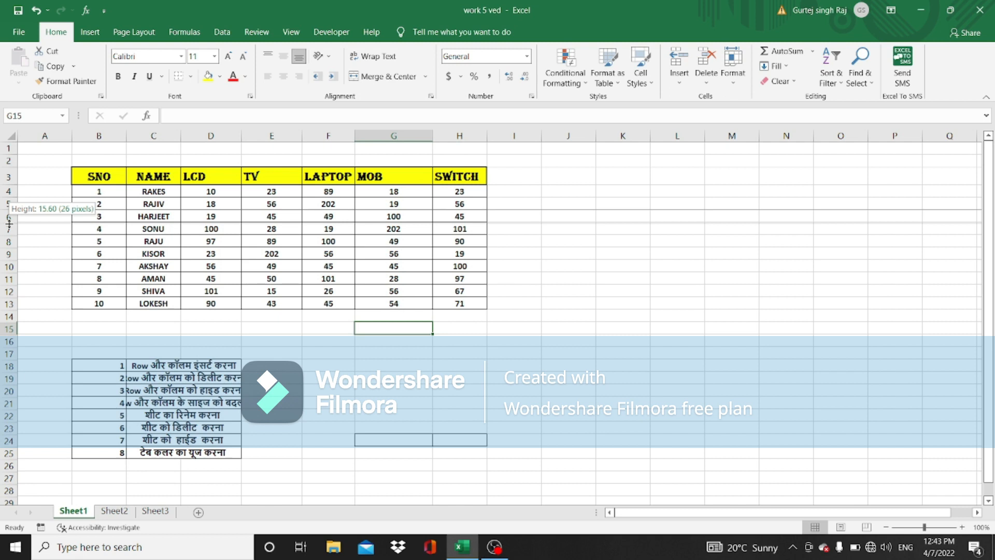
{"action": "left_click_drag", "start_coordinate": [9, 223], "coordinate": [12, 235]}
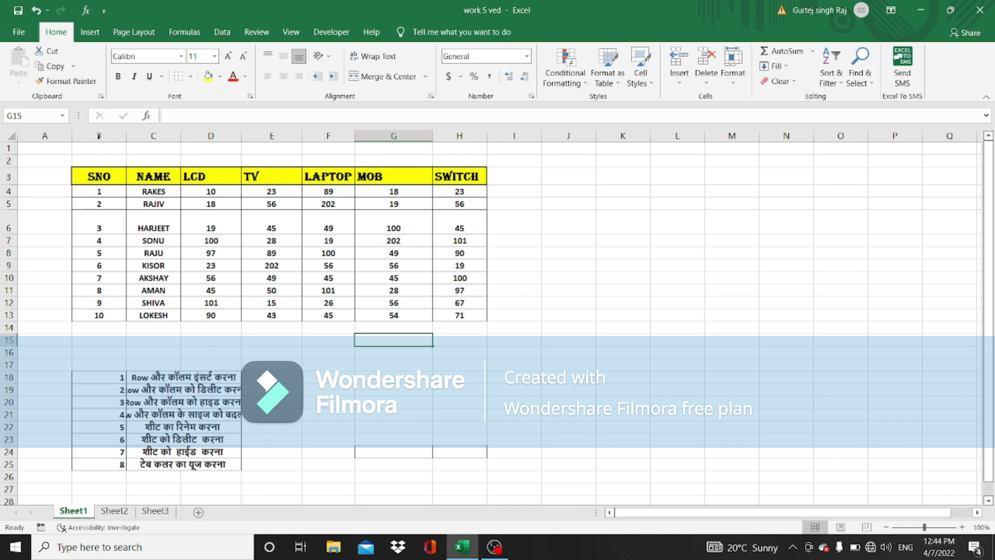
Step: Widen columns B to H of the table together to one uniform width
{"action": "left_click_drag", "start_coordinate": [99, 135], "coordinate": [481, 131]}
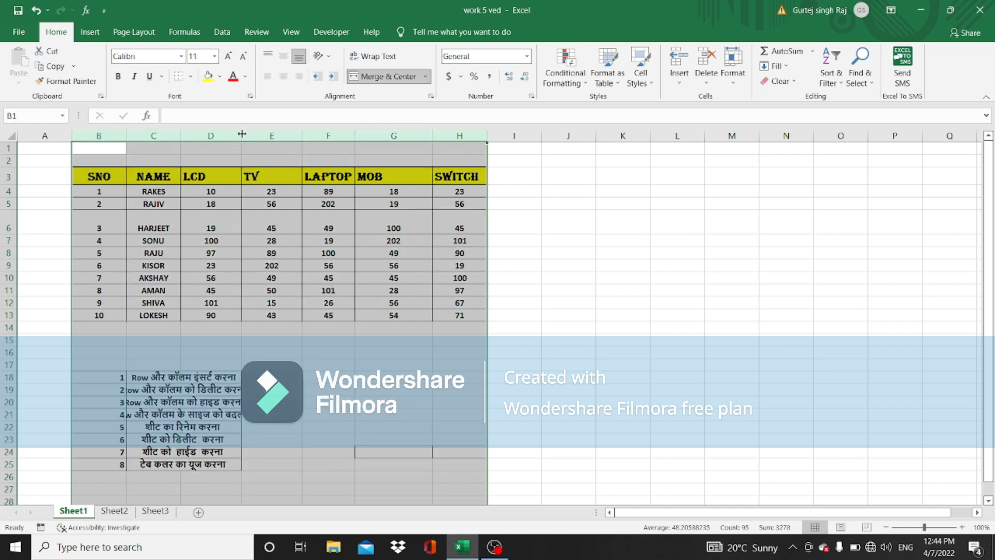
{"action": "left_click_drag", "start_coordinate": [241, 133], "coordinate": [288, 136]}
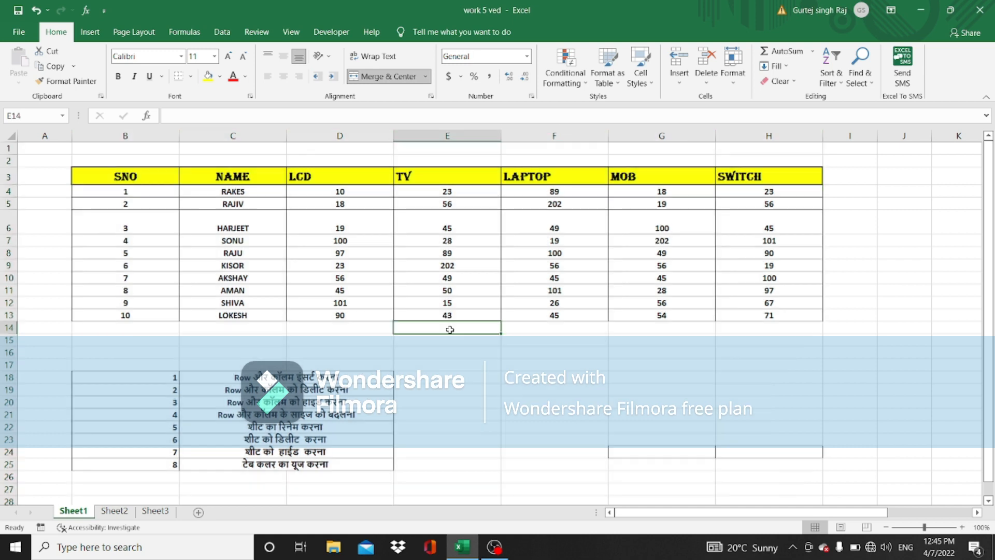
{"action": "left_click", "coordinate": [449, 330]}
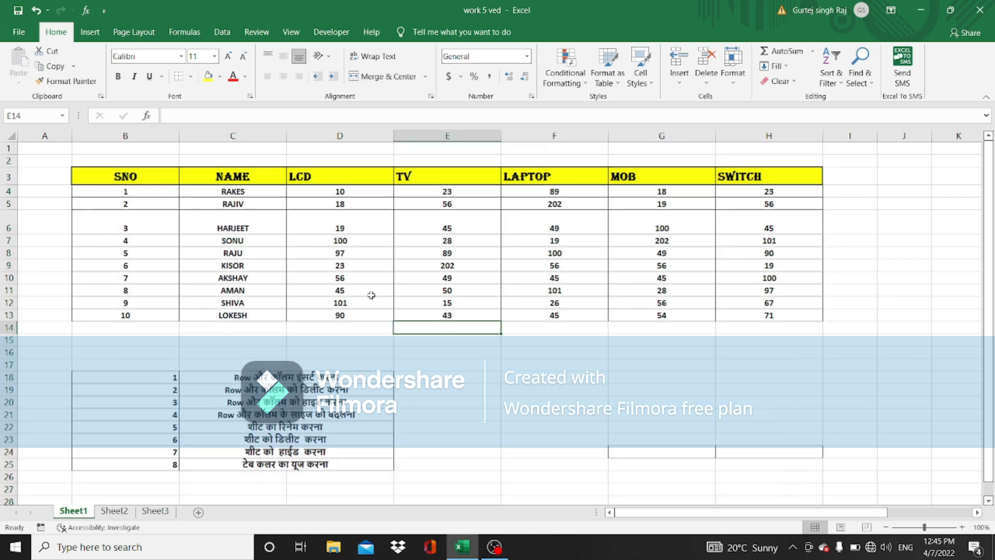
Step: Set table rows 4 to 13 together to a uniform height of about 13.80
{"action": "left_click", "coordinate": [7, 191]}
{"action": "left_click_drag", "start_coordinate": [8, 191], "coordinate": [7, 311]}
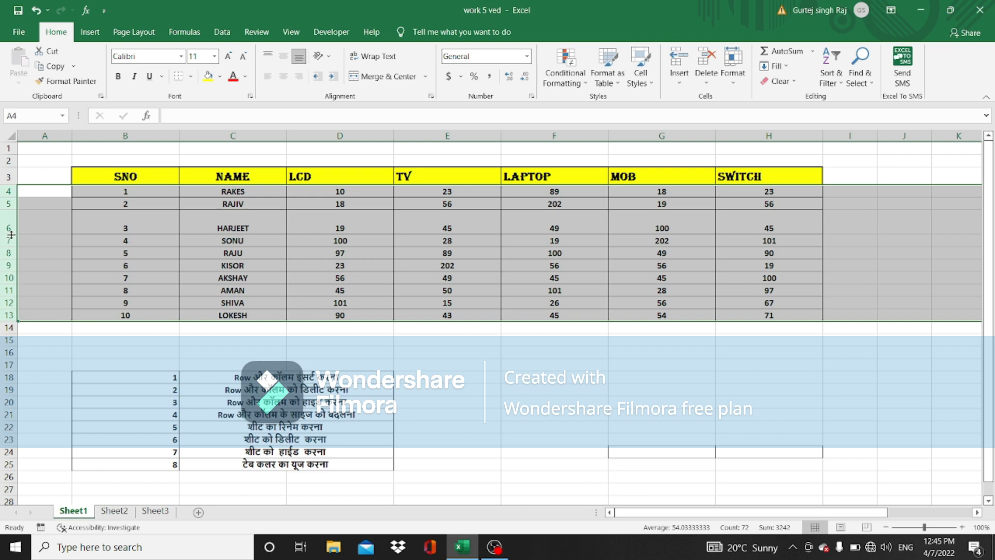
{"action": "left_click_drag", "start_coordinate": [11, 234], "coordinate": [9, 221]}
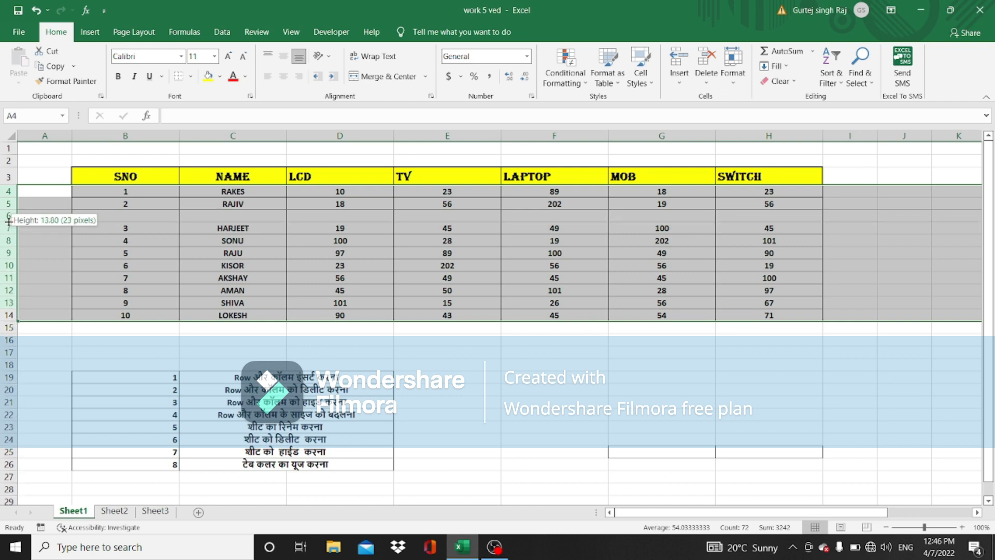
{"action": "left_click_drag", "start_coordinate": [9, 221], "coordinate": [9, 222]}
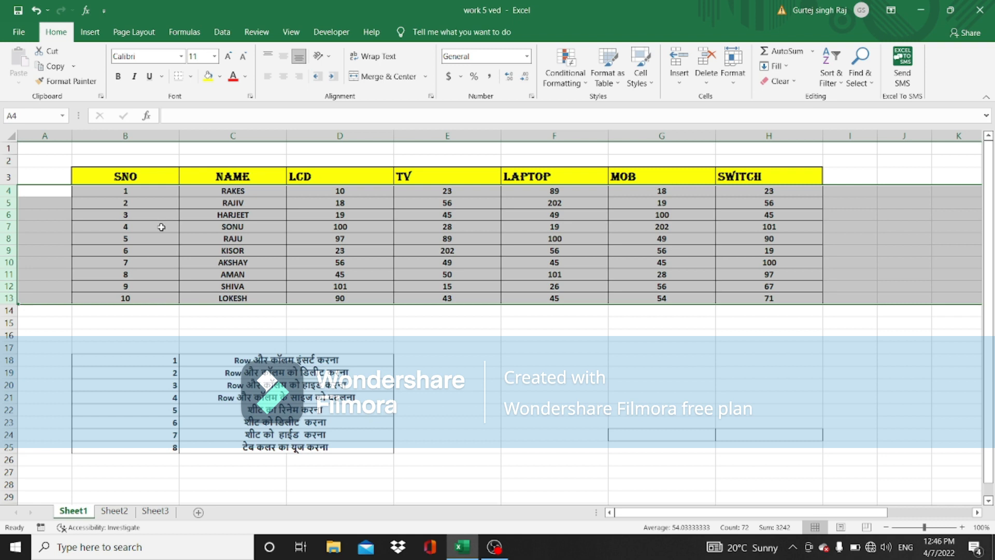
{"action": "left_click", "coordinate": [452, 385]}
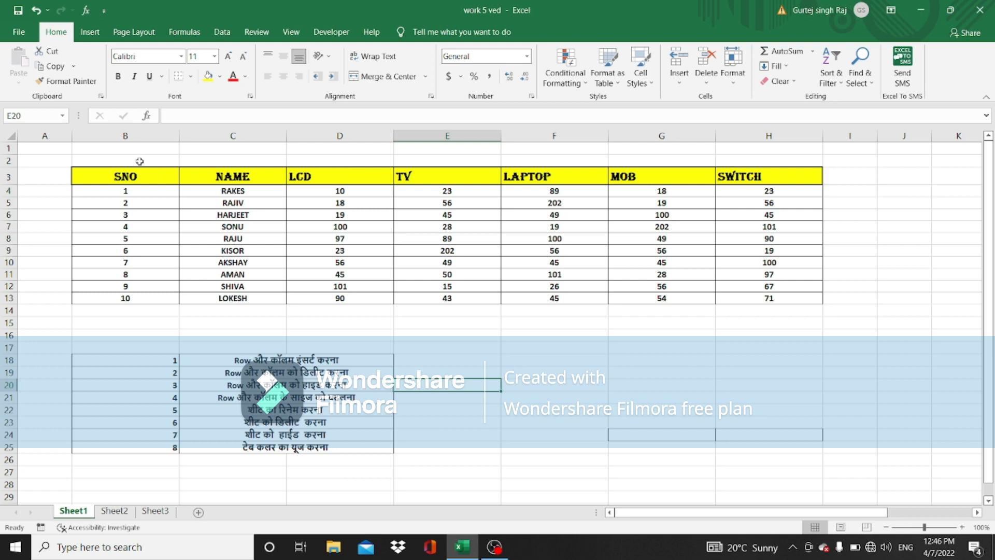
Step: Select columns B to H of the table and open their cell size options
{"action": "left_click_drag", "start_coordinate": [125, 135], "coordinate": [746, 128]}
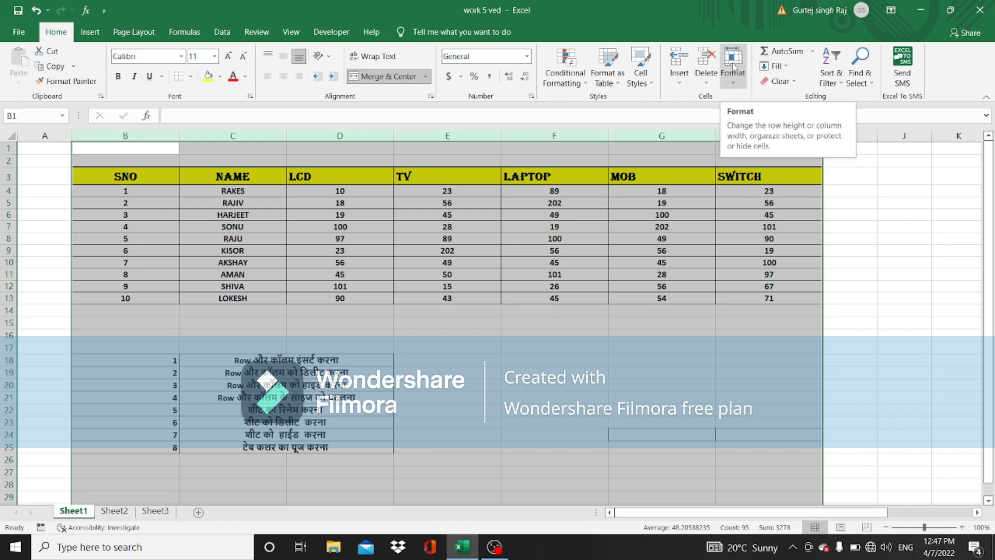
{"action": "left_click", "coordinate": [734, 65]}
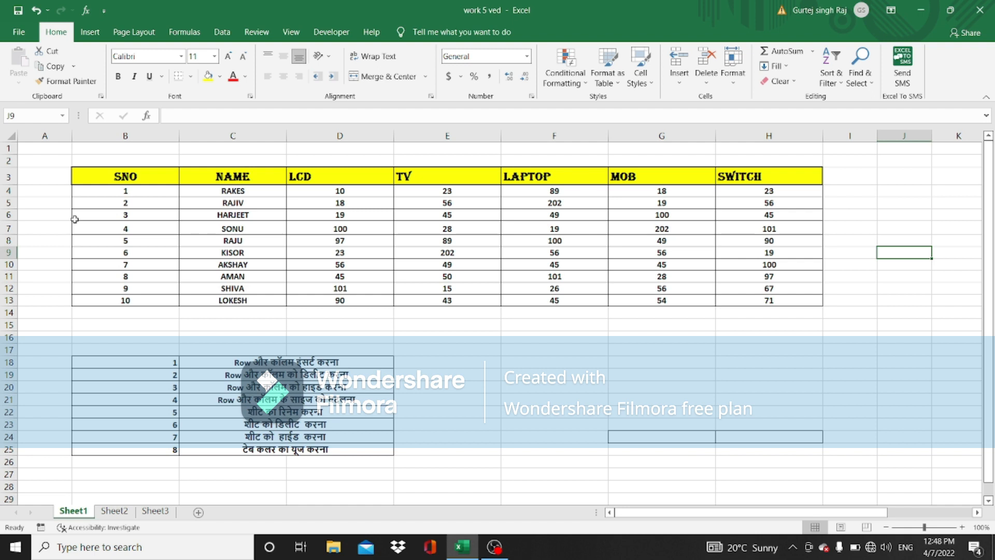
Step: Increase the heights of rows 6, 9 and 13 individually and shrink row 5
{"action": "left_click_drag", "start_coordinate": [6, 223], "coordinate": [13, 242]}
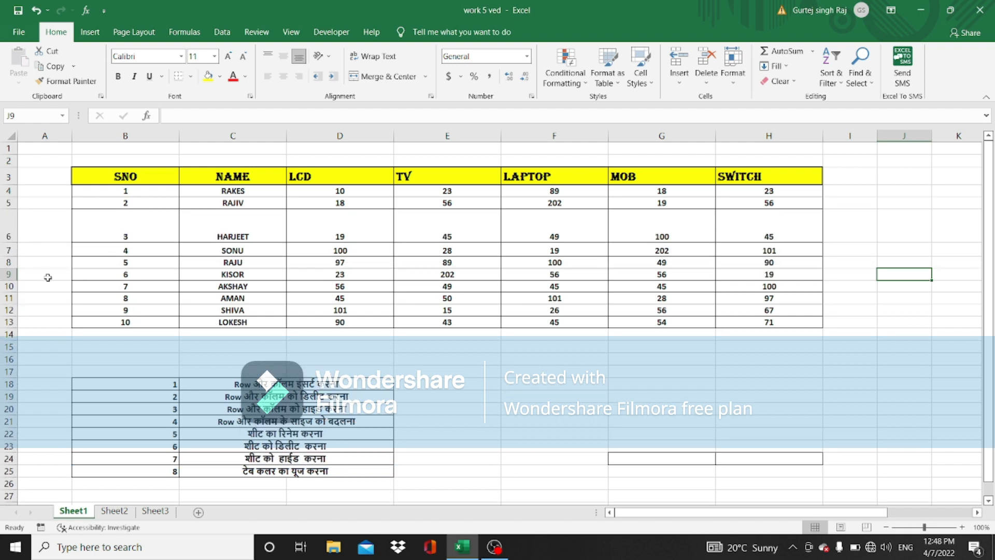
{"action": "left_click_drag", "start_coordinate": [17, 281], "coordinate": [17, 306]}
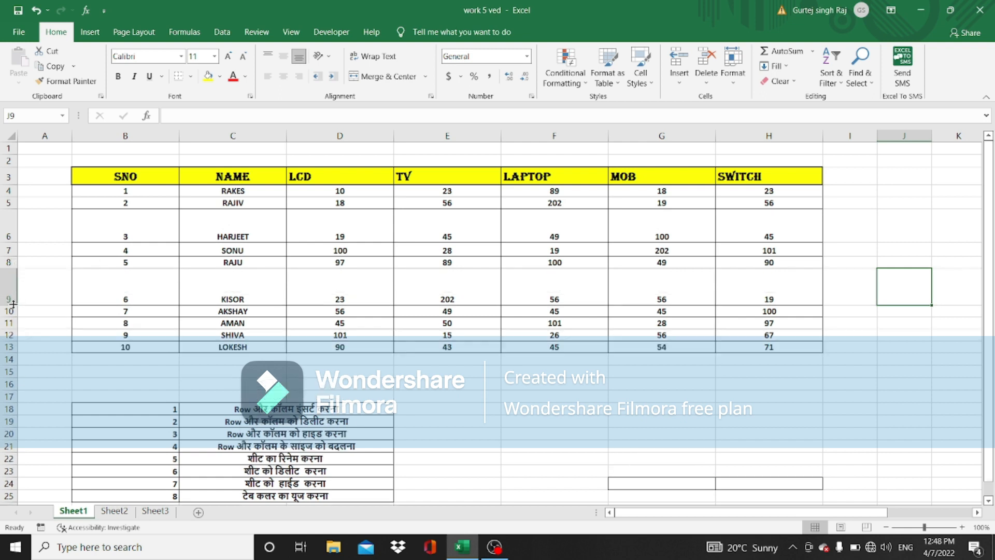
{"action": "left_click_drag", "start_coordinate": [10, 353], "coordinate": [14, 362]}
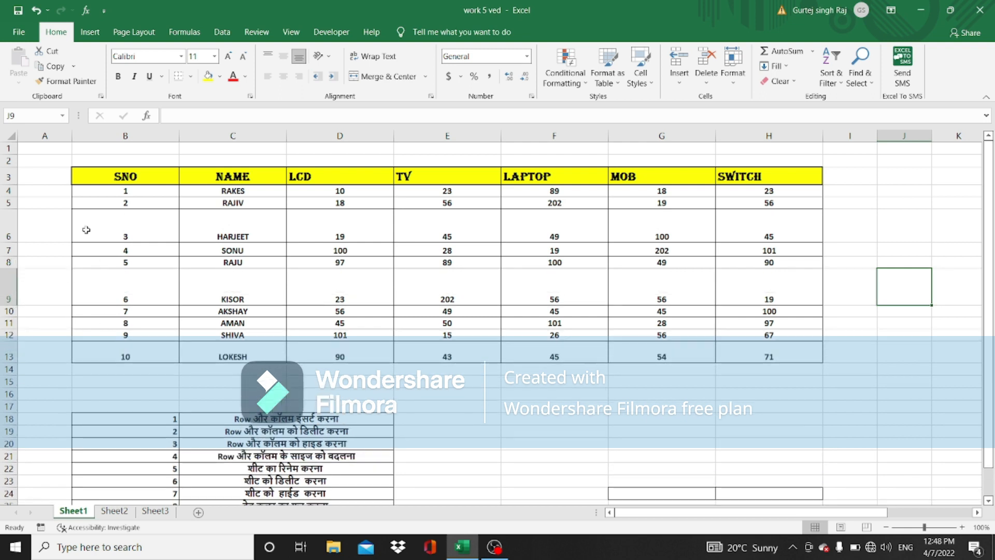
{"action": "left_click_drag", "start_coordinate": [8, 207], "coordinate": [4, 201]}
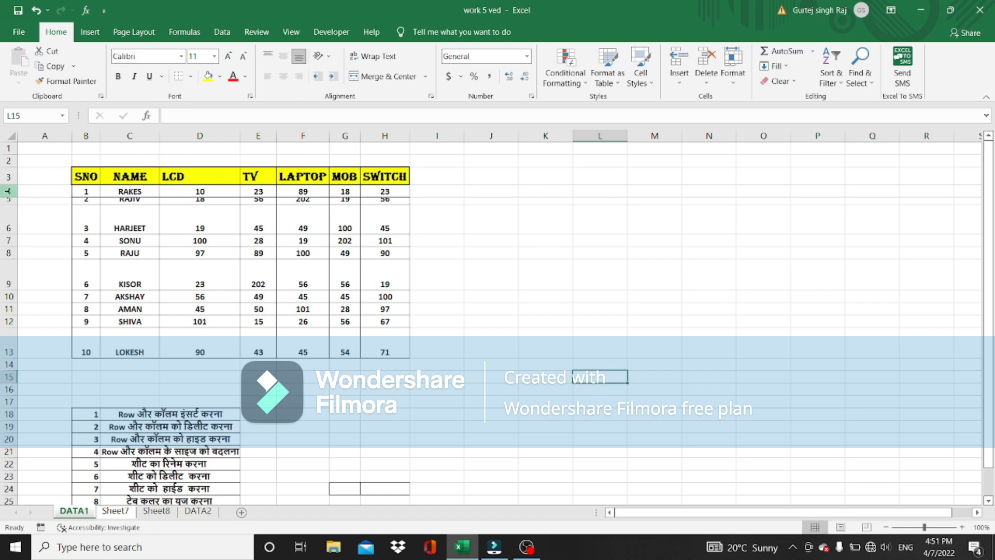
Step: Select rows 4 to 13 on the DATA1 sheet and reduce them together to one uniform height
{"action": "left_click_drag", "start_coordinate": [8, 191], "coordinate": [21, 350]}
{"action": "left_click_drag", "start_coordinate": [10, 292], "coordinate": [6, 270]}
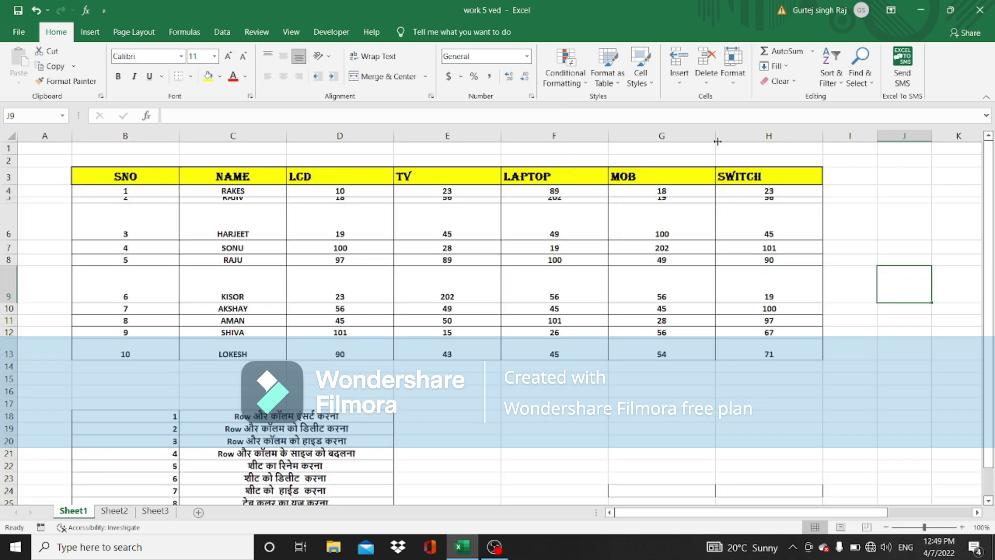
{"action": "left_click", "coordinate": [733, 76]}
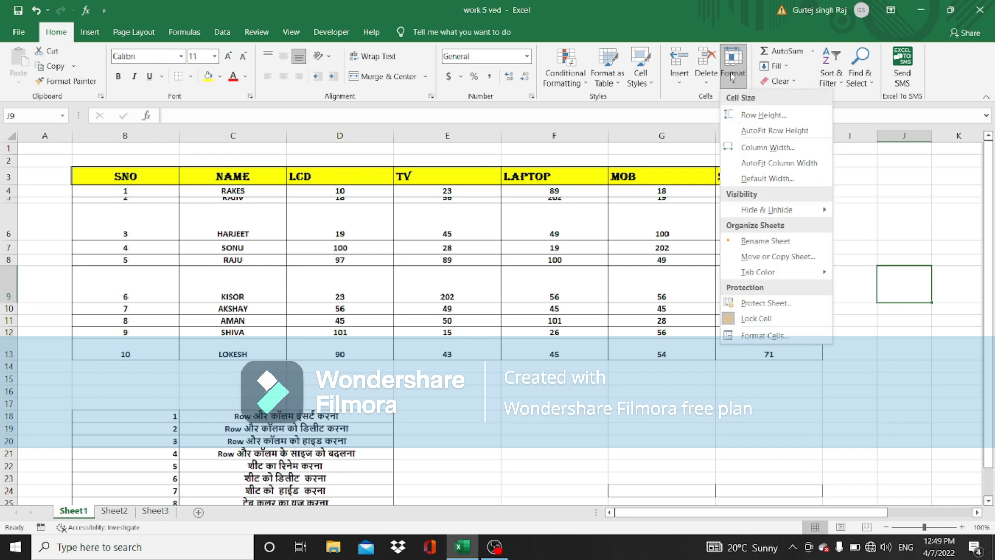
{"action": "left_click", "coordinate": [732, 77]}
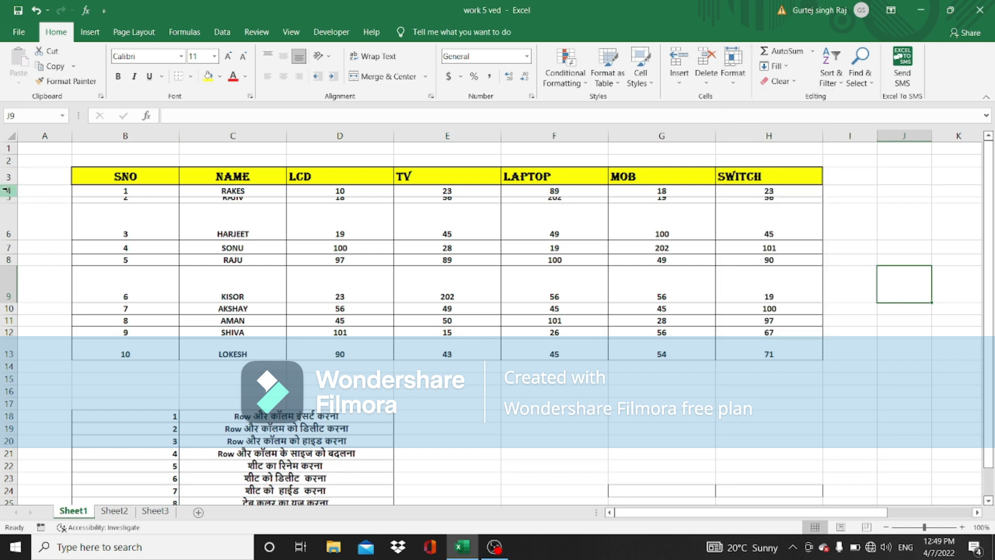
Step: AutoFit the heights of table rows 4 to 13
{"action": "left_click_drag", "start_coordinate": [7, 191], "coordinate": [9, 352]}
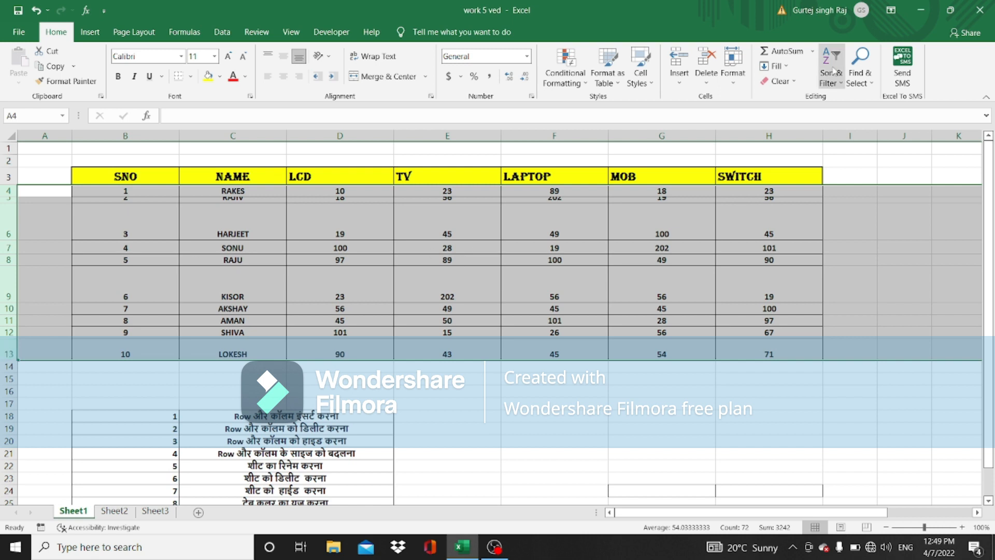
{"action": "left_click", "coordinate": [732, 73]}
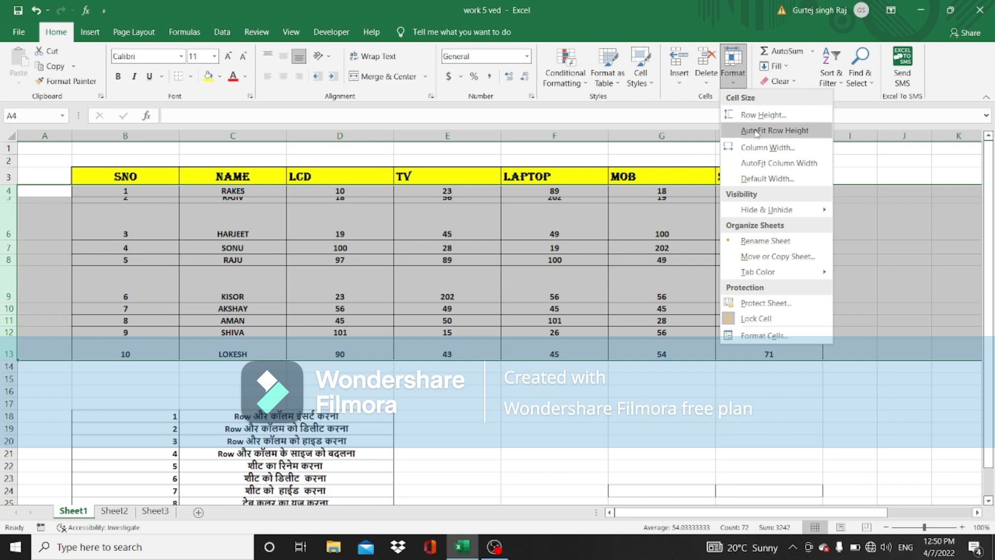
{"action": "left_click", "coordinate": [774, 130]}
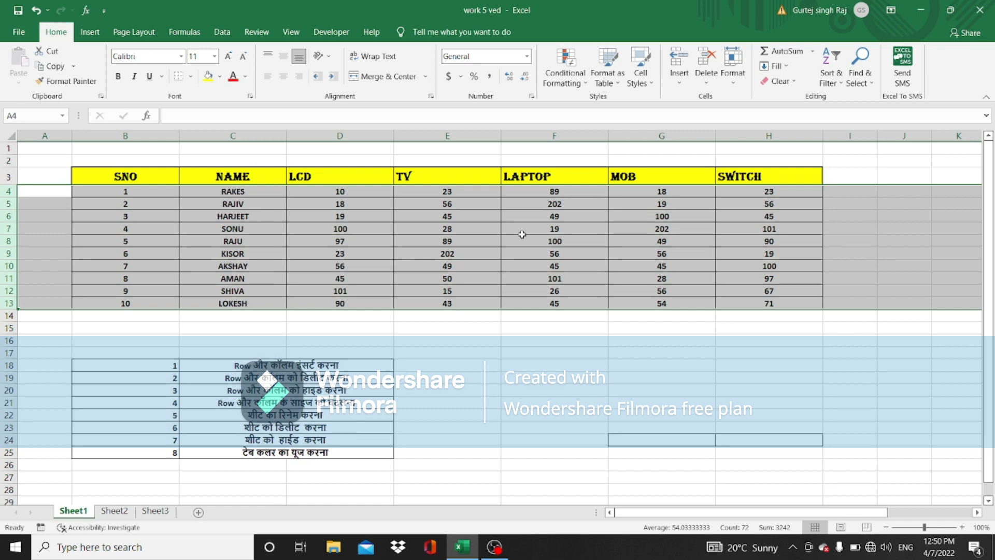
Step: Resize table columns individually, narrowing the NAME, LCD and TV columns and widening the MOB column
{"action": "left_click_drag", "start_coordinate": [288, 133], "coordinate": [264, 136]}
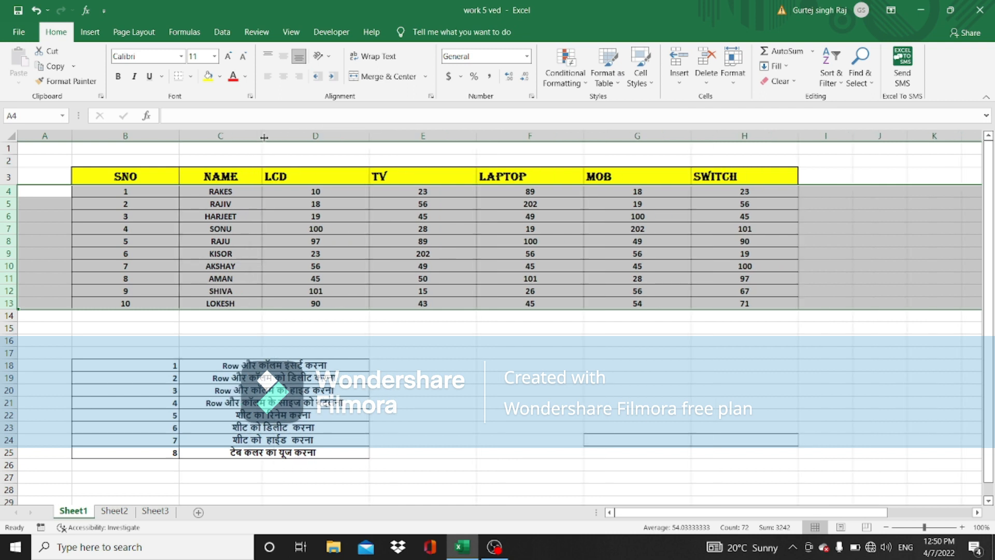
{"action": "left_click_drag", "start_coordinate": [369, 138], "coordinate": [405, 137]}
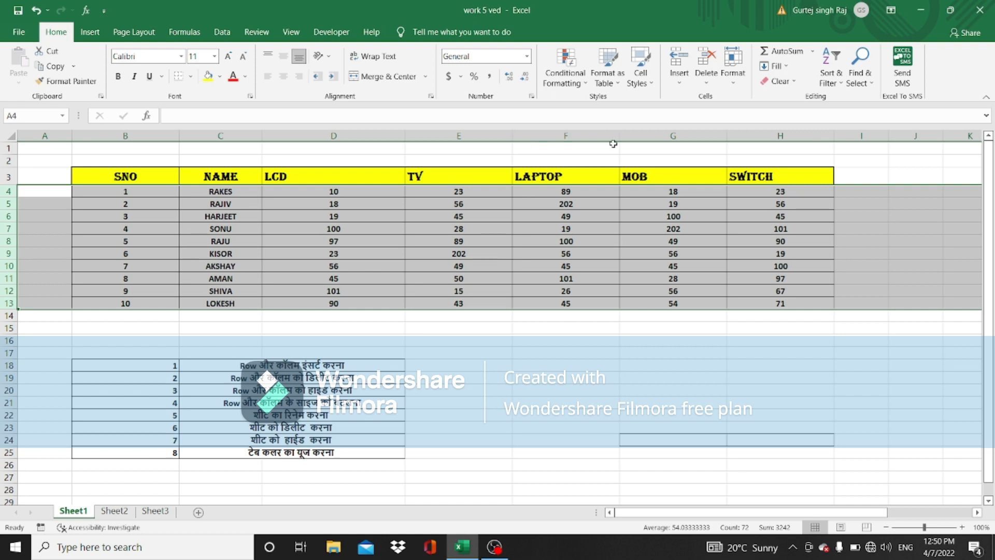
{"action": "left_click", "coordinate": [566, 336]}
{"action": "left_click_drag", "start_coordinate": [264, 138], "coordinate": [238, 147]}
{"action": "left_click_drag", "start_coordinate": [383, 133], "coordinate": [328, 146]}
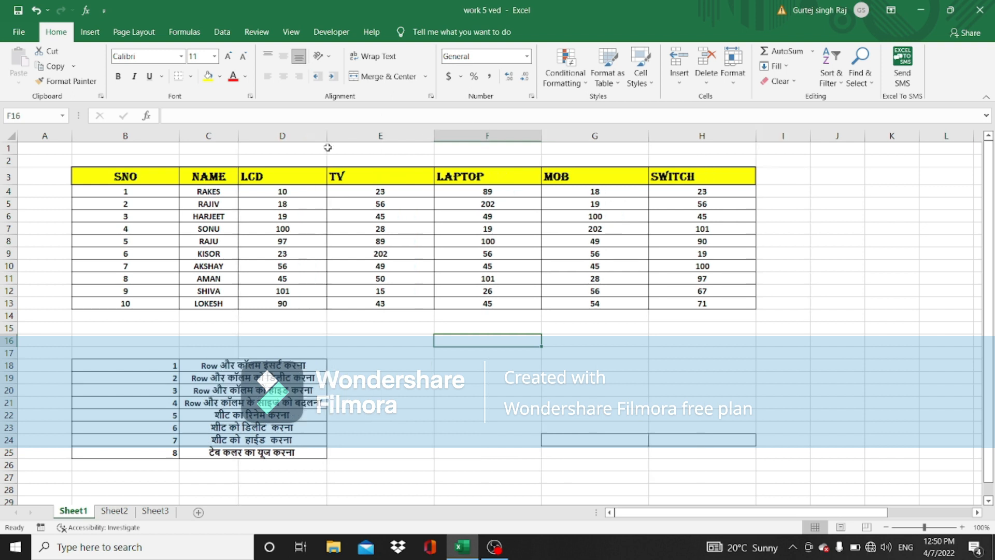
{"action": "left_click", "coordinate": [435, 136]}
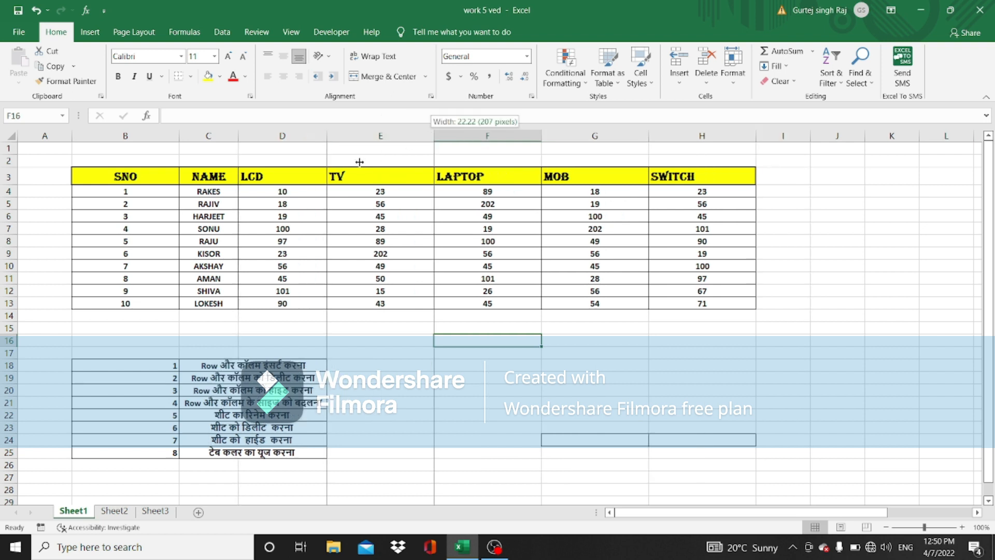
{"action": "left_click_drag", "start_coordinate": [360, 162], "coordinate": [362, 162]}
{"action": "left_click_drag", "start_coordinate": [577, 136], "coordinate": [636, 138]}
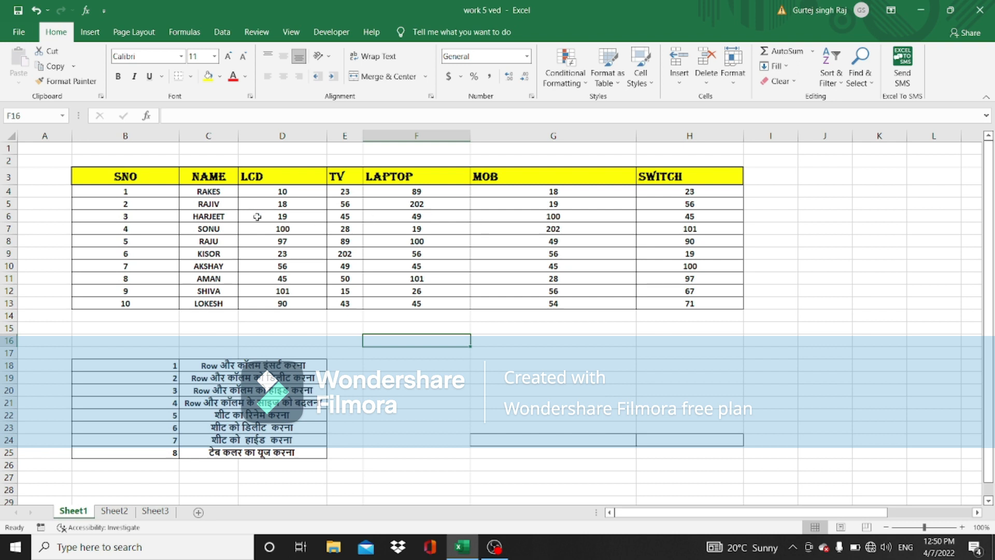
Step: AutoFit the widths of columns B to H together
{"action": "left_click_drag", "start_coordinate": [98, 133], "coordinate": [659, 104]}
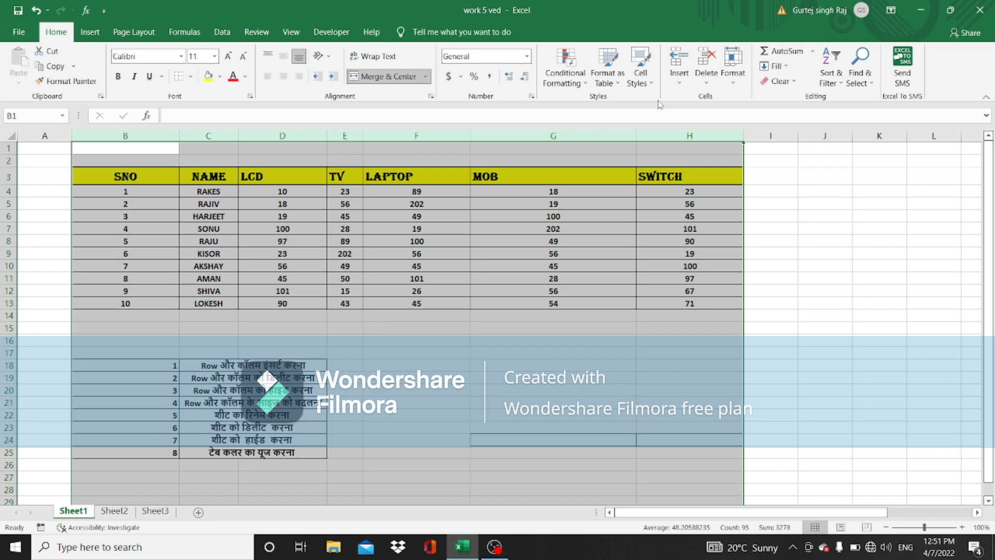
{"action": "left_click", "coordinate": [743, 76]}
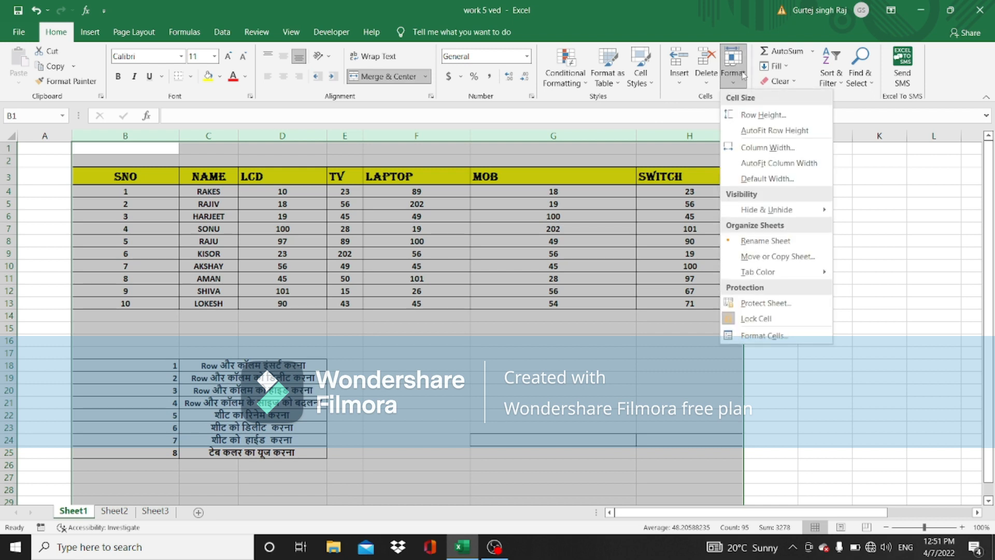
{"action": "left_click", "coordinate": [764, 165]}
{"action": "left_click", "coordinate": [350, 228]}
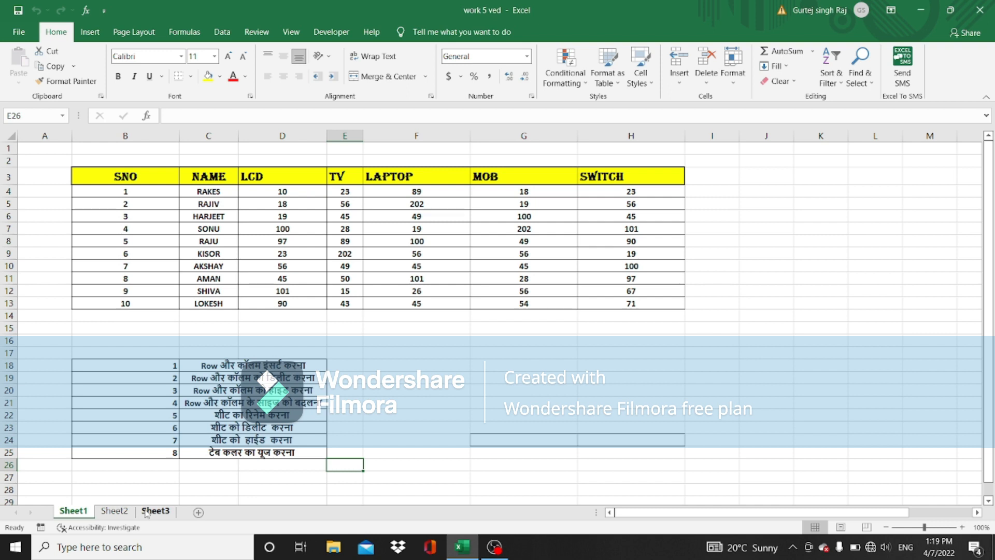
Step: Rename Sheet1 as DATA1
{"action": "left_click", "coordinate": [114, 511]}
{"action": "left_click", "coordinate": [83, 515]}
{"action": "double_click", "coordinate": [76, 513]}
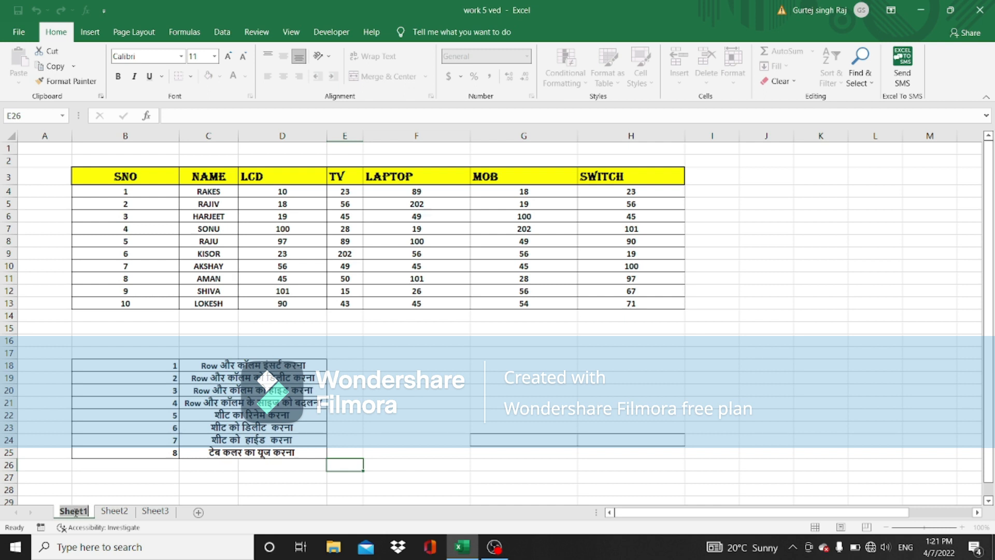
{"action": "type", "text": "DATA"}
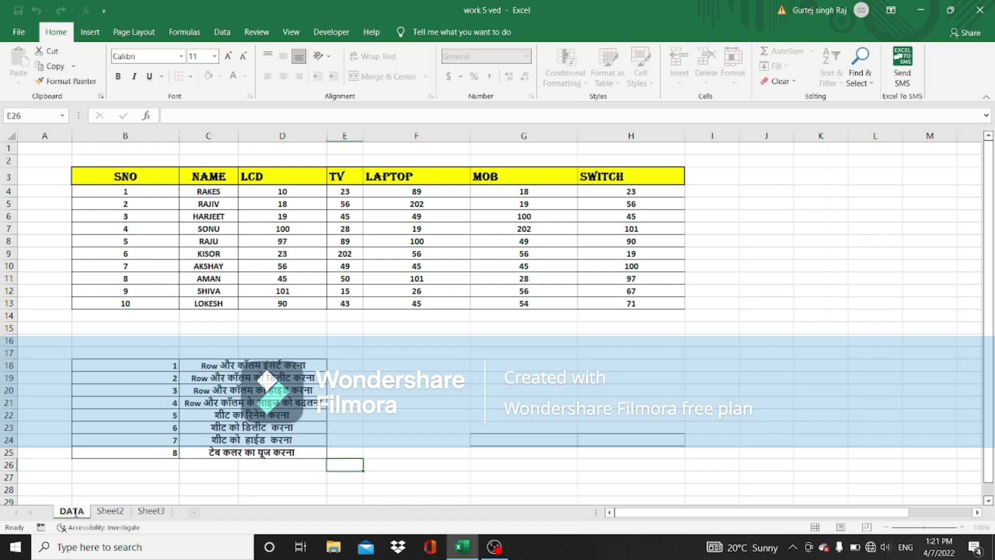
{"action": "type", "text": "1"}
{"action": "key", "text": "Return"}
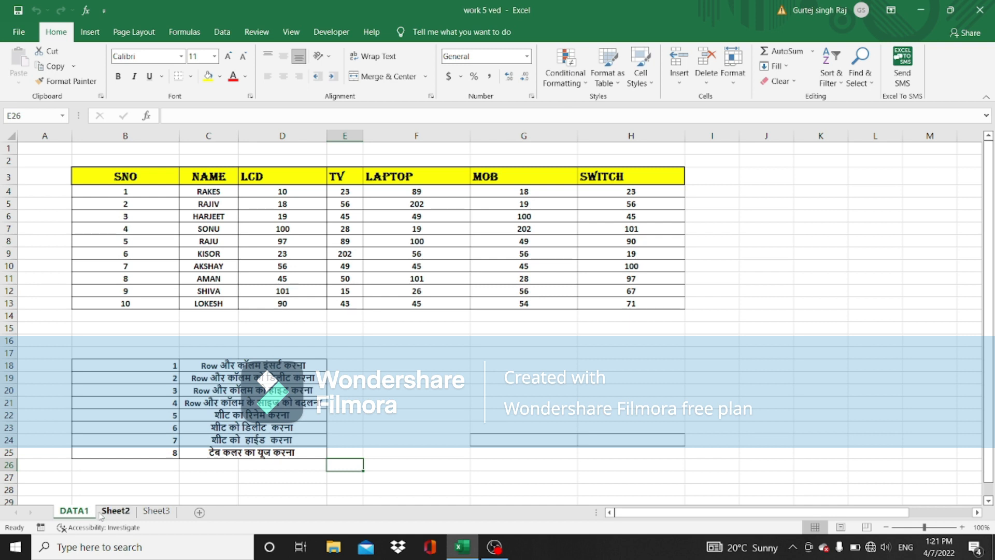
Step: Rename Sheet2 as DATA2
{"action": "left_click", "coordinate": [115, 510]}
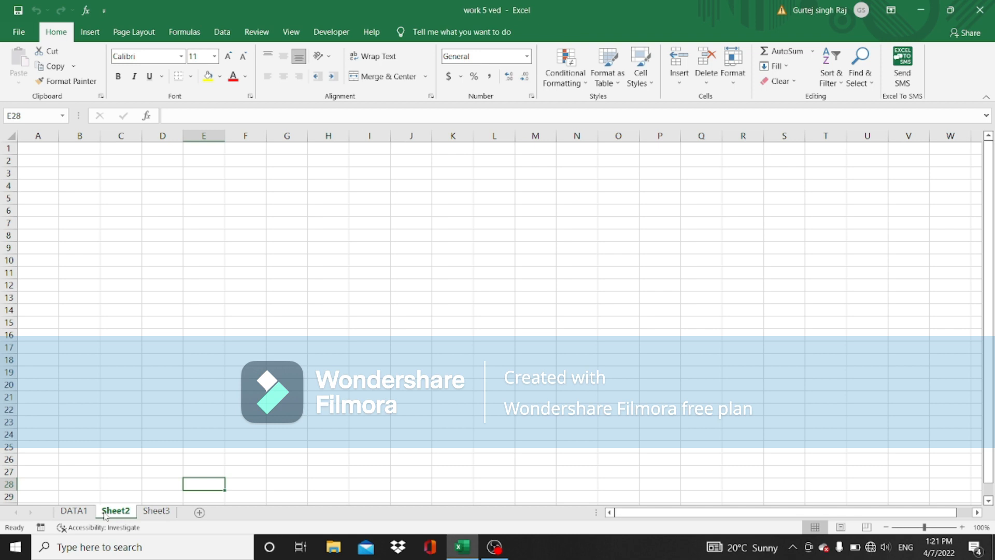
{"action": "right_click", "coordinate": [105, 514]}
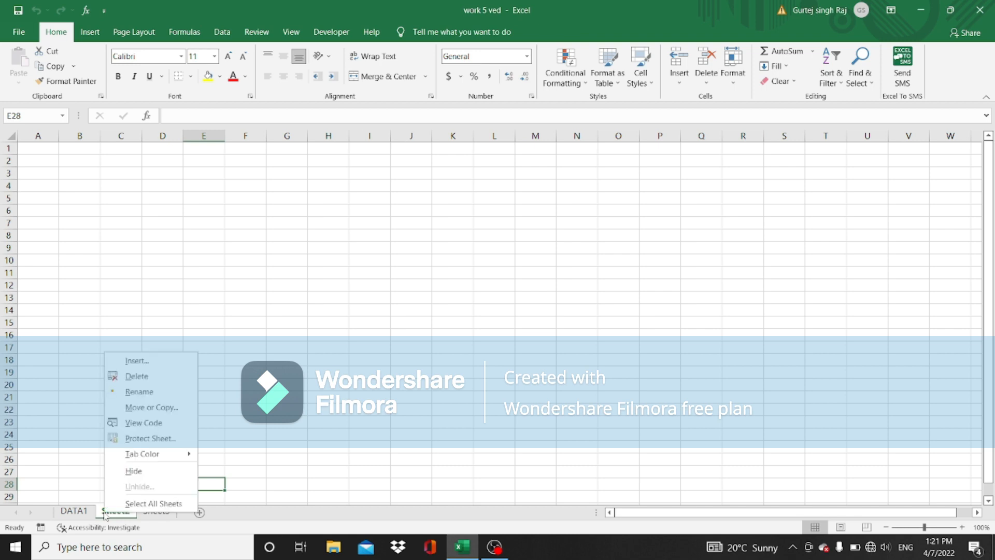
{"action": "left_click", "coordinate": [135, 393]}
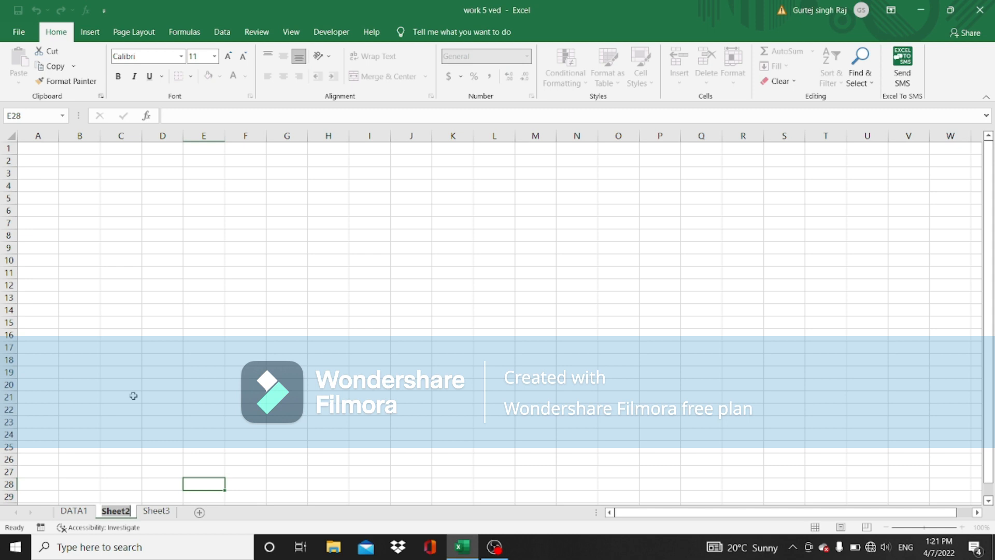
{"action": "type", "text": "DATA"}
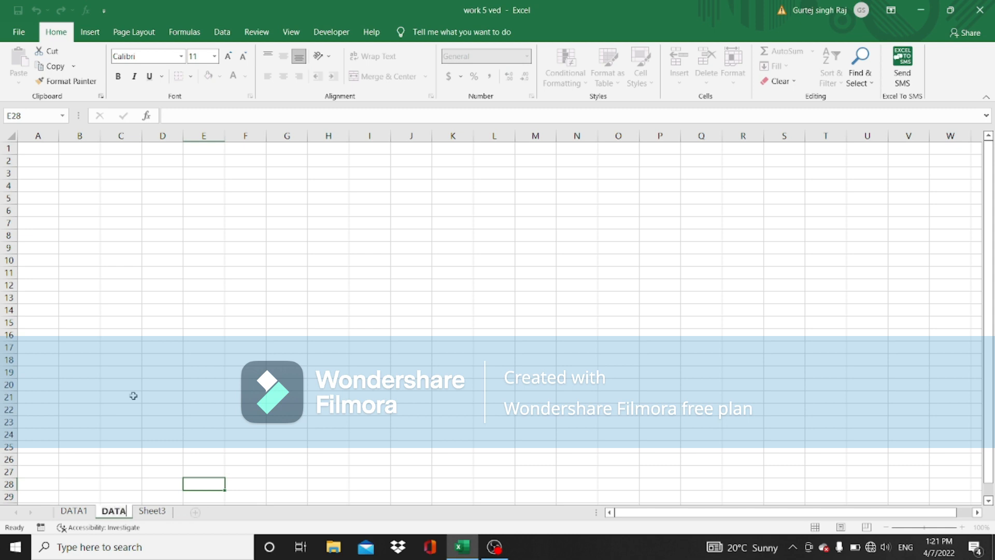
{"action": "type", "text": "2"}
{"action": "key", "text": "Return"}
Step: Delete Sheet3 from the workbook
{"action": "left_click", "coordinate": [75, 511]}
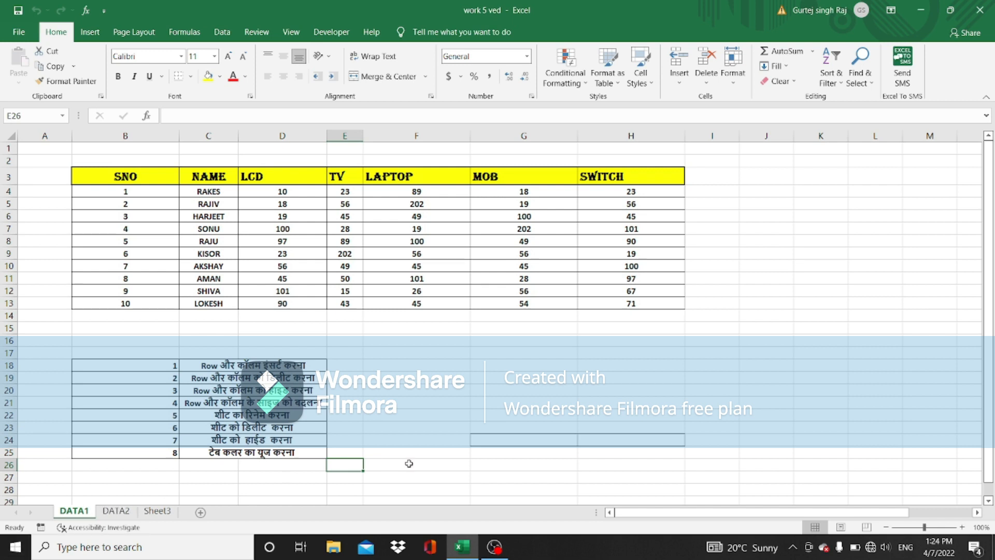
{"action": "left_click", "coordinate": [150, 512]}
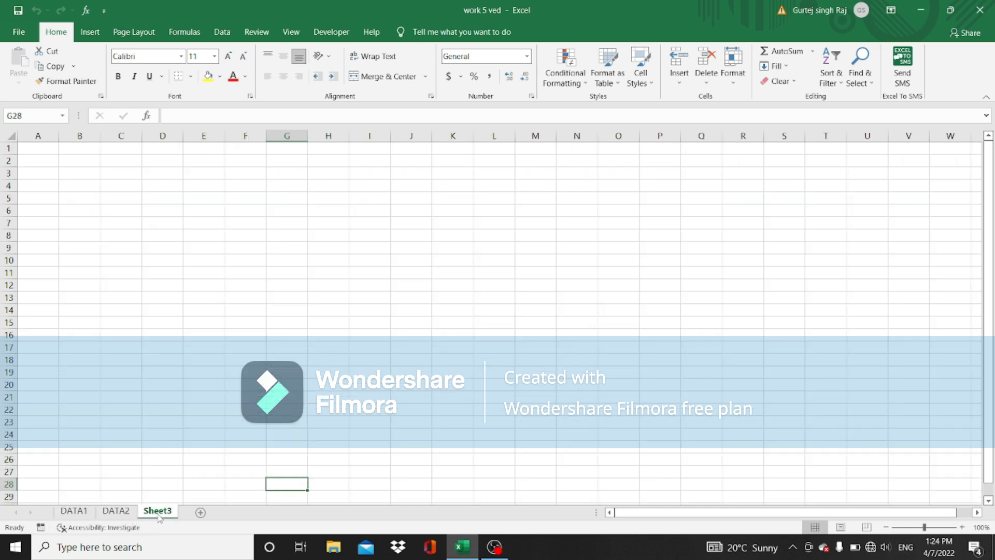
{"action": "right_click", "coordinate": [159, 514]}
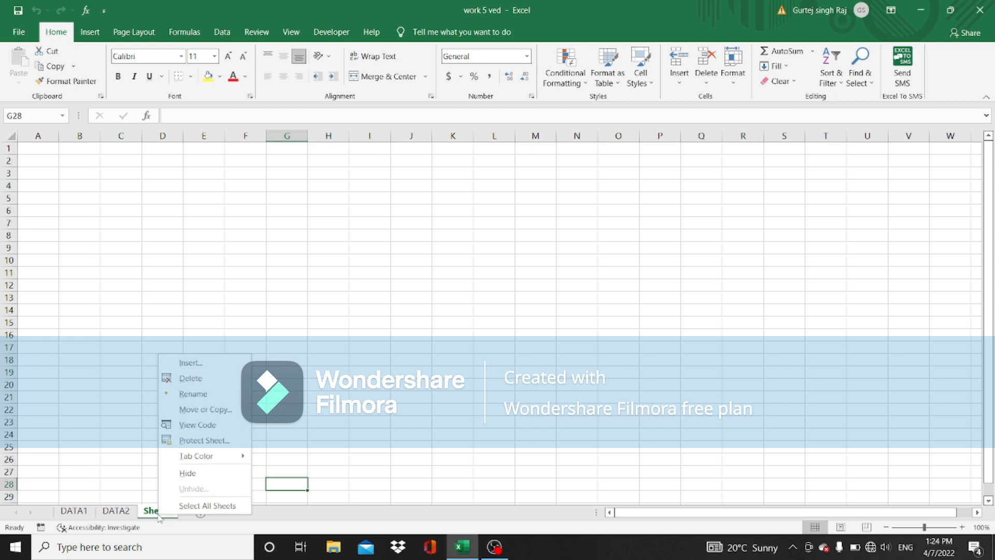
{"action": "left_click", "coordinate": [181, 382]}
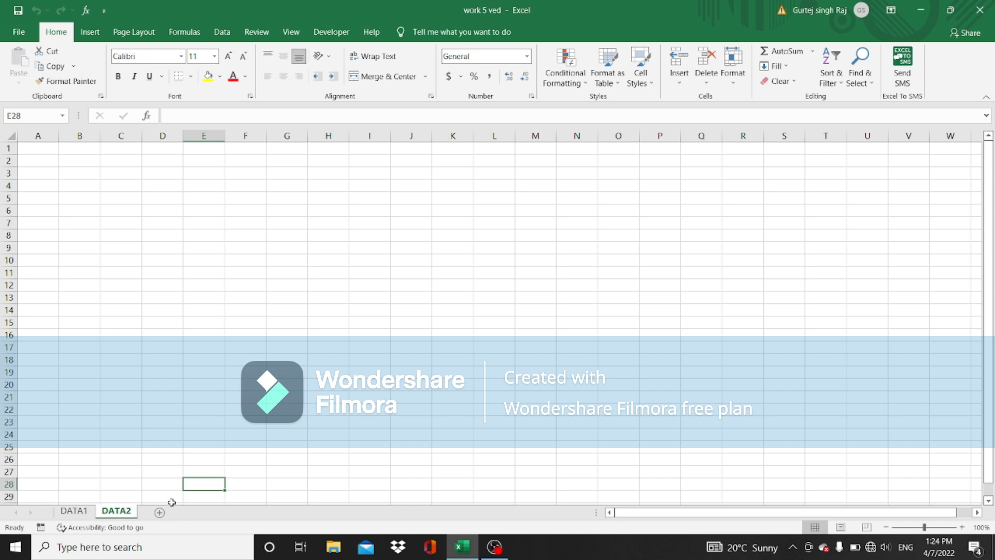
Step: Add a new blank worksheet after DATA2 and delete that sheet again
{"action": "left_click", "coordinate": [160, 513]}
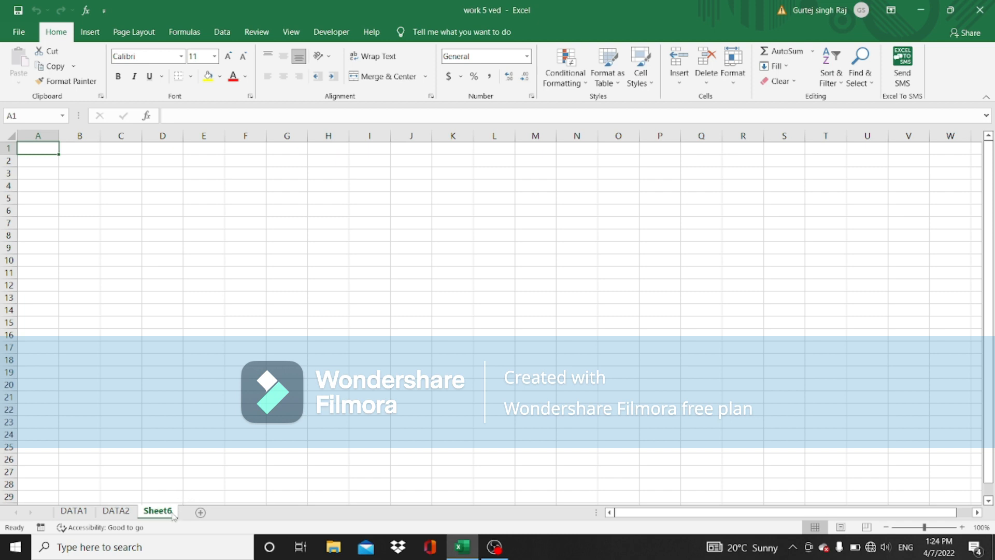
{"action": "left_click", "coordinate": [713, 80]}
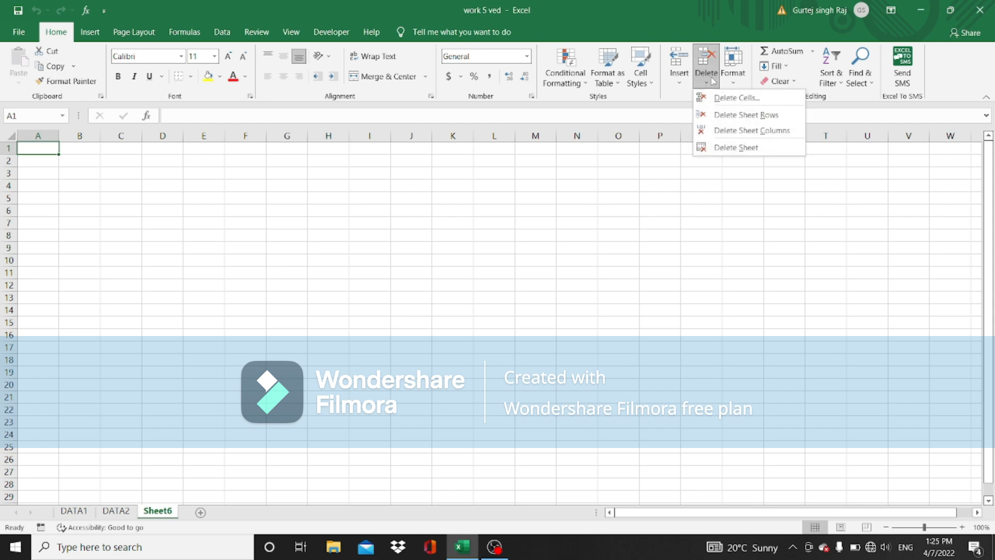
{"action": "left_click", "coordinate": [737, 150]}
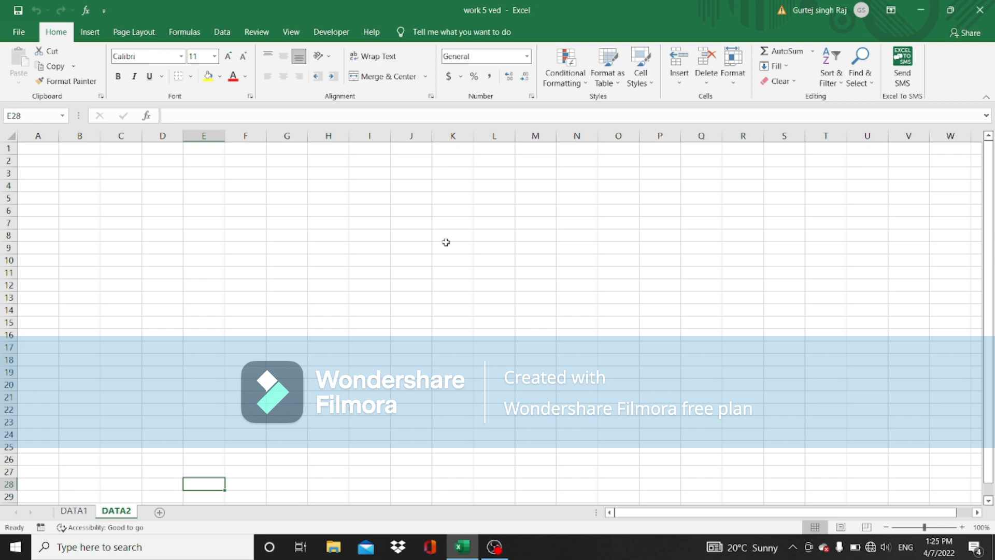
Step: Hide the DATA1 sheet
{"action": "key", "text": "ctrl+Page_Up"}
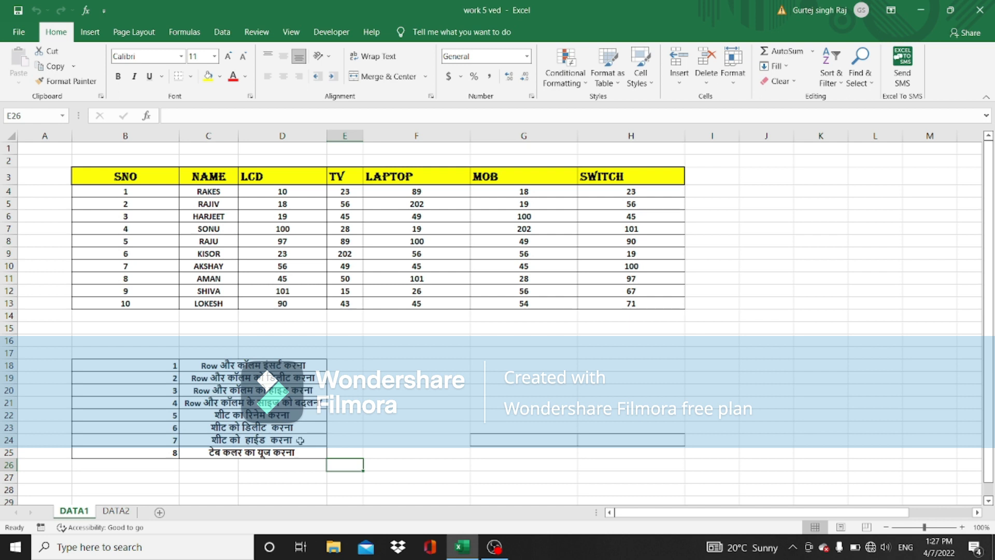
{"action": "left_click", "coordinate": [114, 514]}
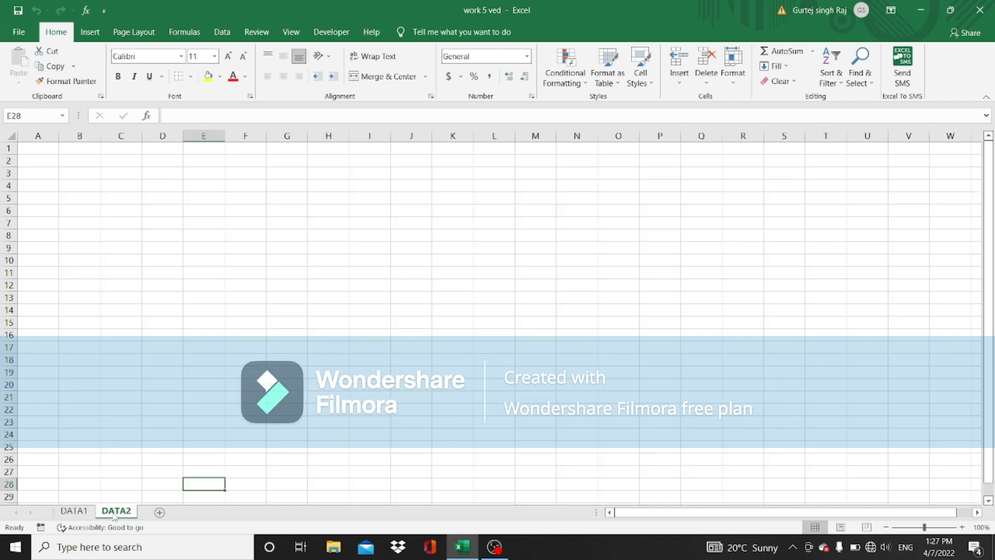
{"action": "left_click", "coordinate": [91, 513]}
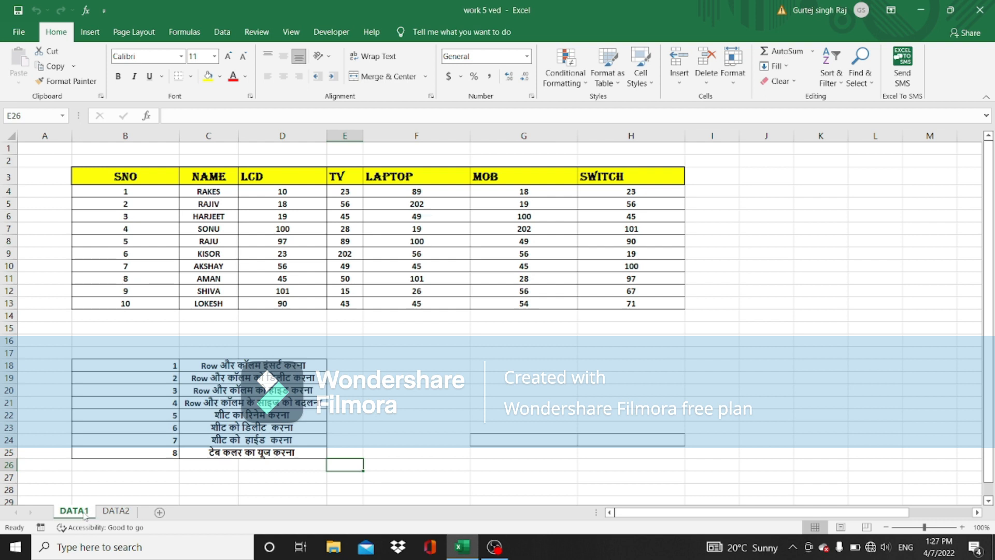
{"action": "right_click", "coordinate": [85, 513]}
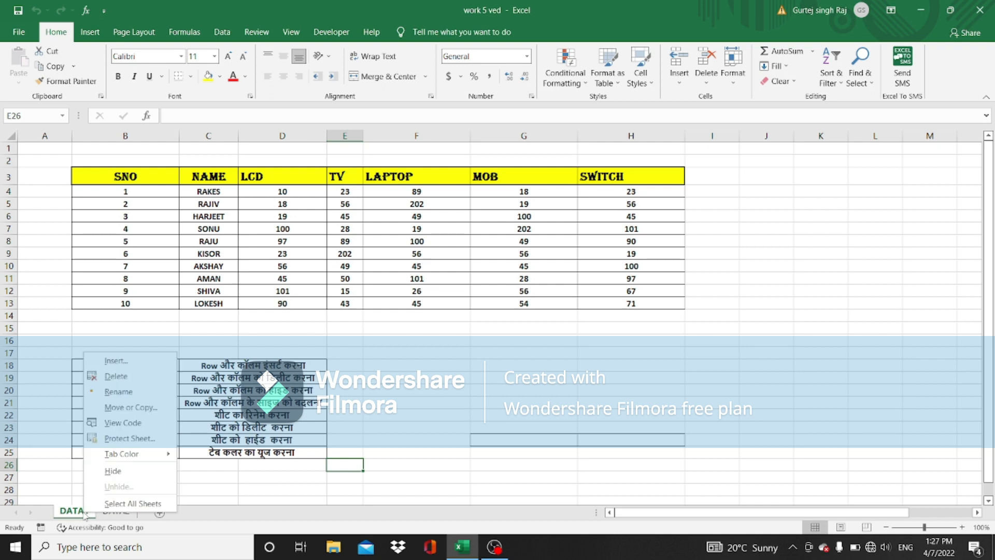
{"action": "left_click", "coordinate": [113, 471]}
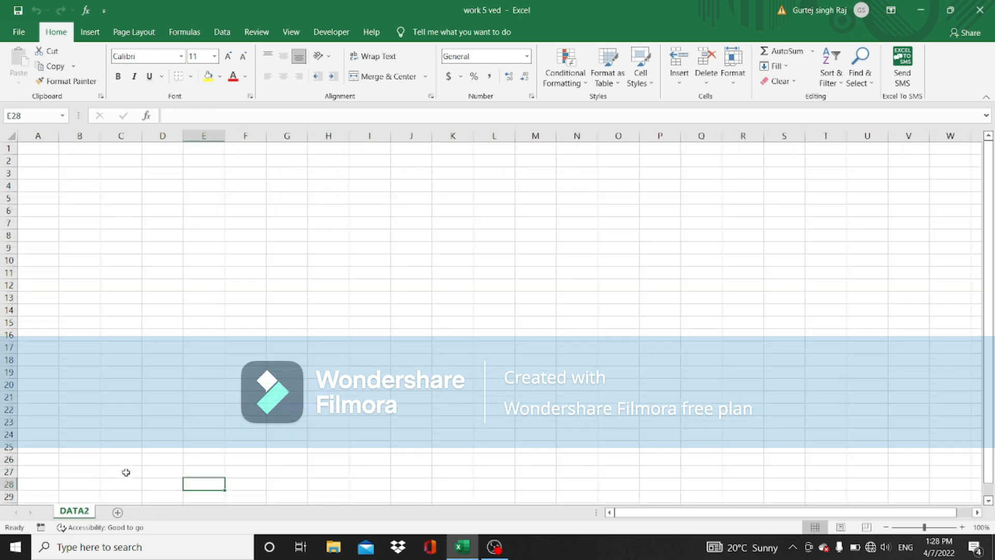
Step: Unhide the DATA1 sheet
{"action": "right_click", "coordinate": [85, 515]}
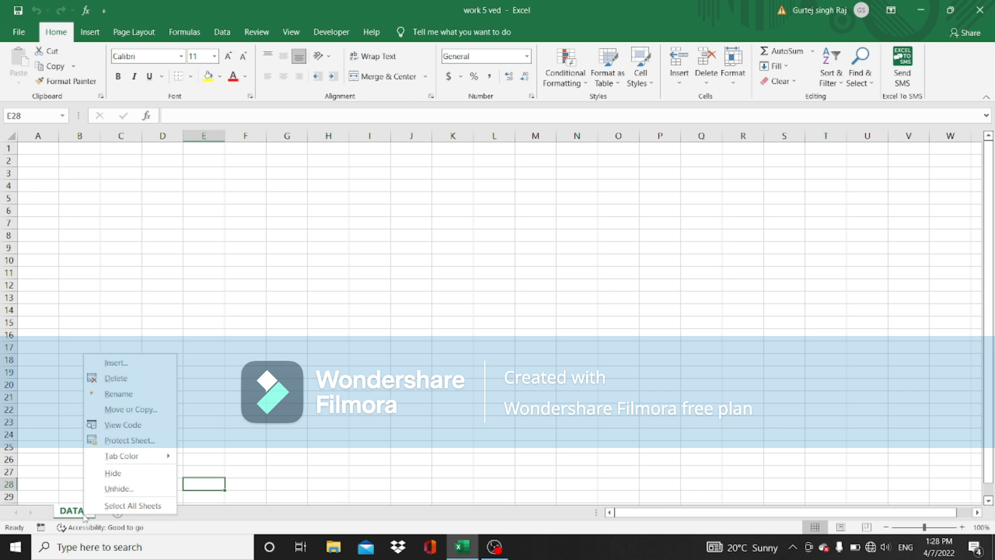
{"action": "left_click", "coordinate": [114, 490]}
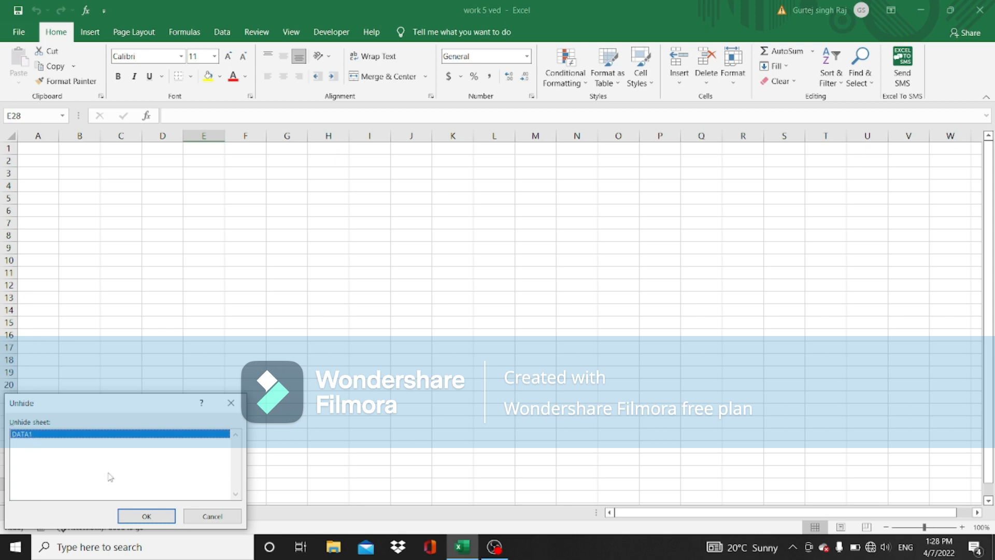
{"action": "left_click", "coordinate": [147, 517]}
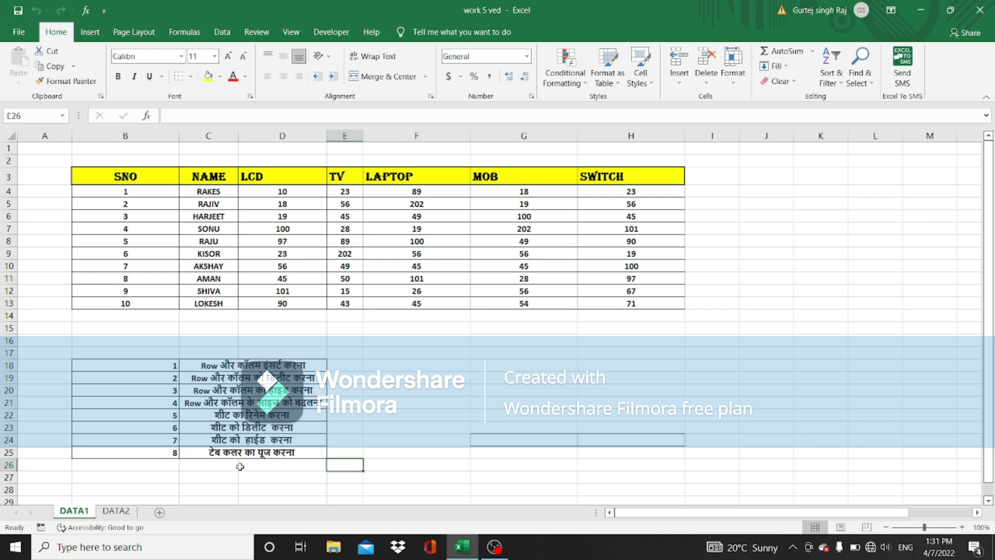
Step: Insert two new blank worksheets between DATA1 and DATA2
{"action": "left_click", "coordinate": [161, 512]}
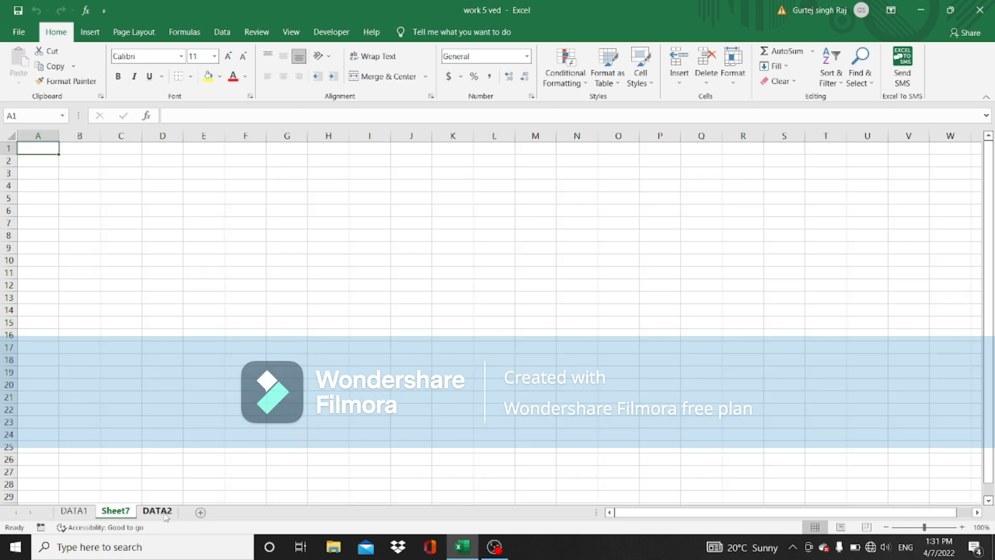
{"action": "left_click_drag", "start_coordinate": [119, 513], "coordinate": [118, 512]}
{"action": "left_click", "coordinate": [200, 512]}
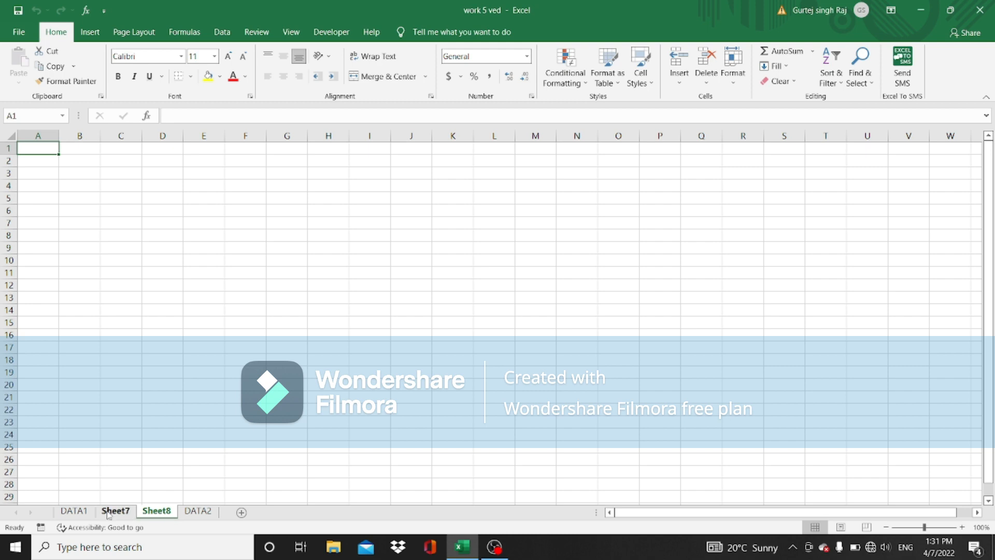
Step: Set the tab colour of the DATA1 sheet to the standard Red
{"action": "left_click", "coordinate": [74, 511]}
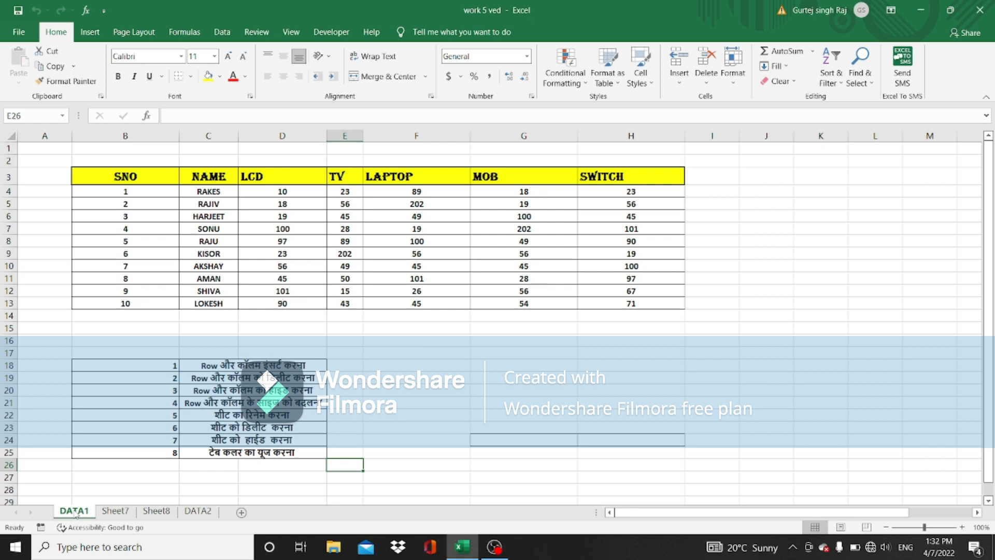
{"action": "right_click", "coordinate": [76, 513]}
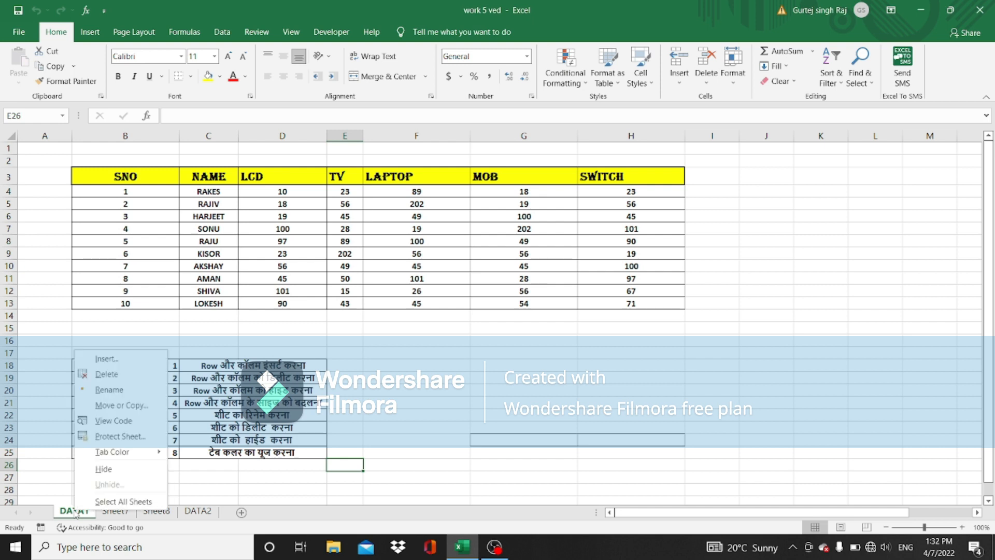
{"action": "left_click", "coordinate": [515, 466]}
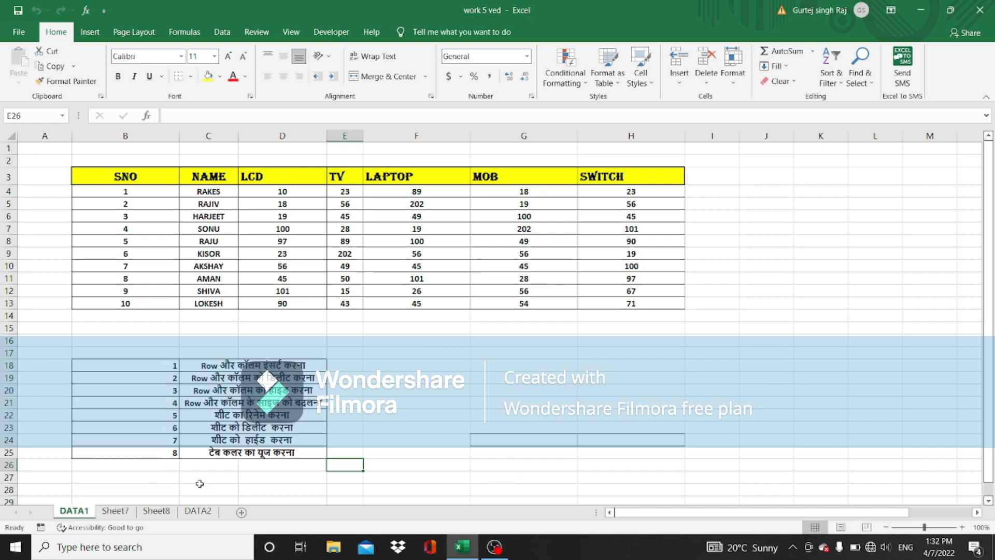
{"action": "right_click", "coordinate": [75, 513]}
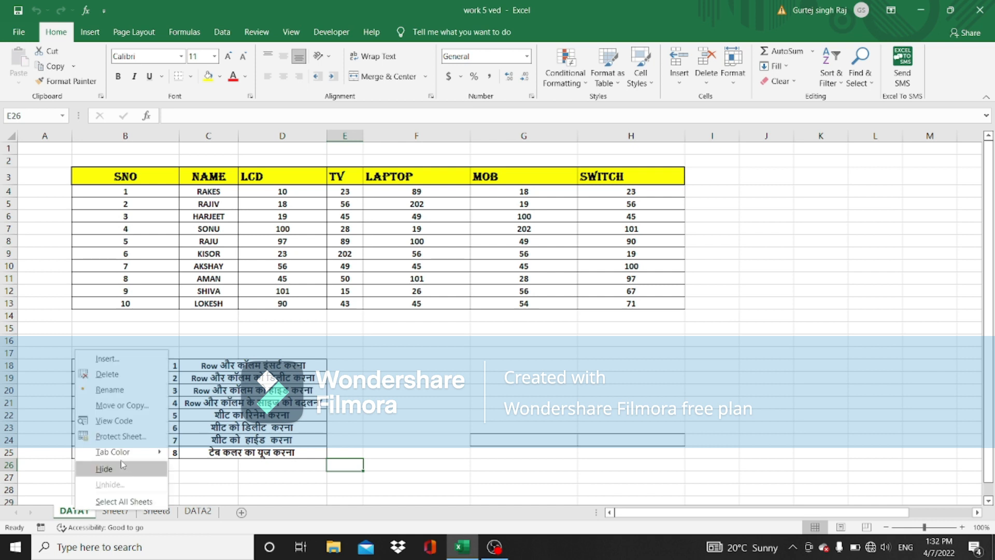
{"action": "mouse_move", "coordinate": [120, 456]}
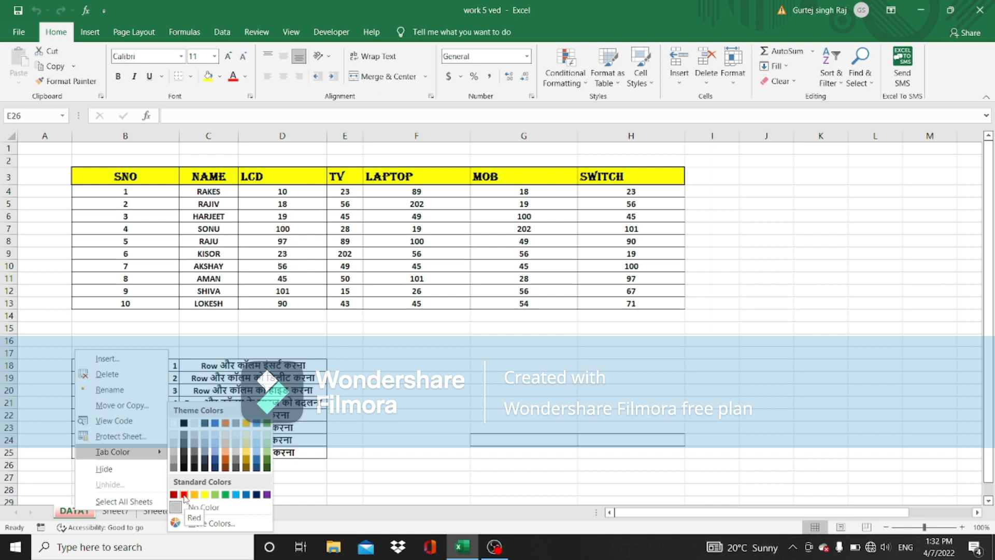
{"action": "left_click", "coordinate": [184, 495]}
{"action": "left_click", "coordinate": [321, 489]}
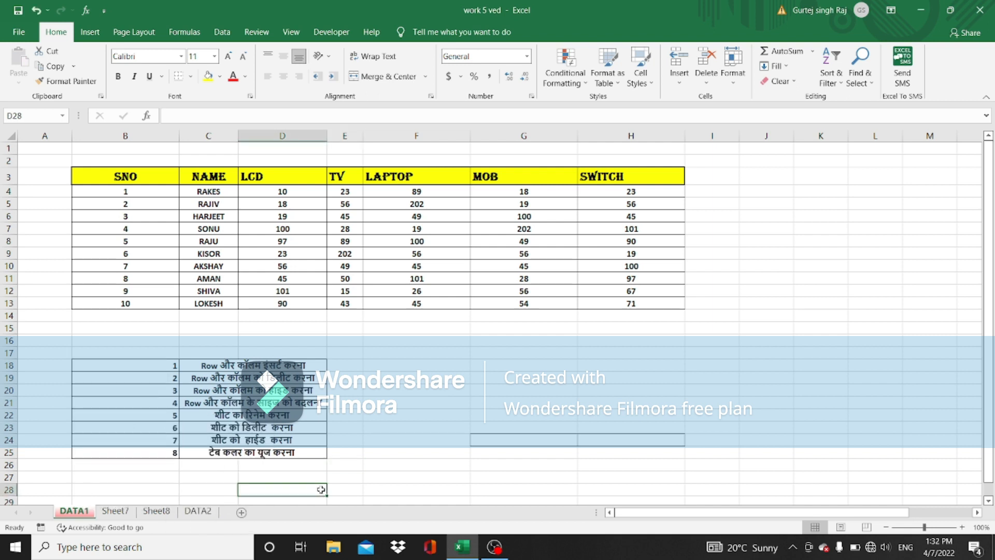
Step: Set the tab colour of the Sheet7 worksheet to the standard Yellow
{"action": "right_click", "coordinate": [120, 516]}
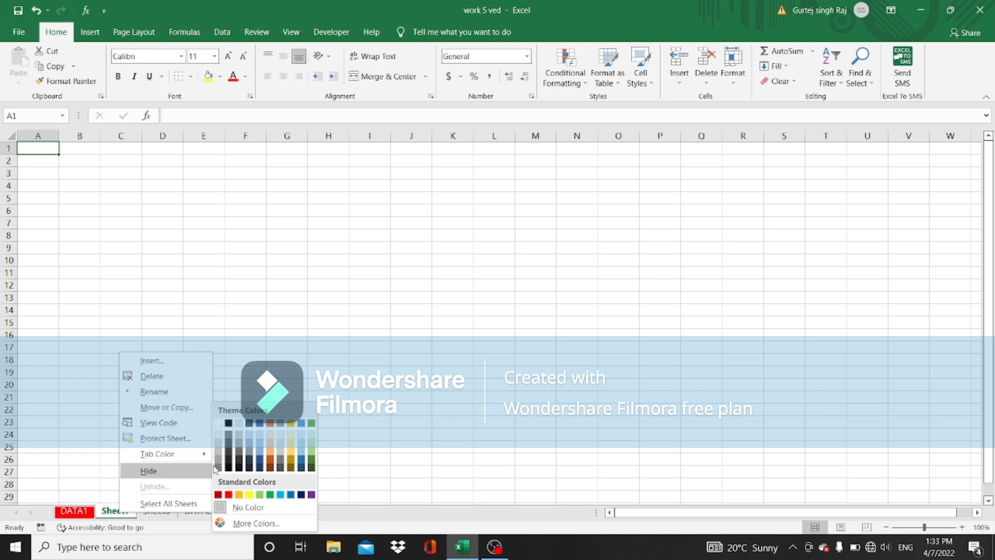
{"action": "left_click", "coordinate": [250, 495]}
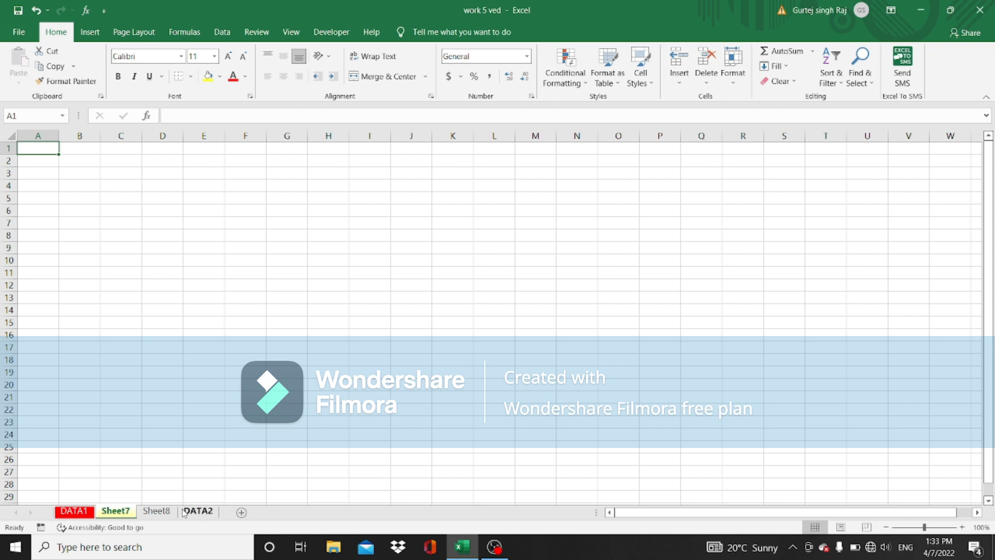